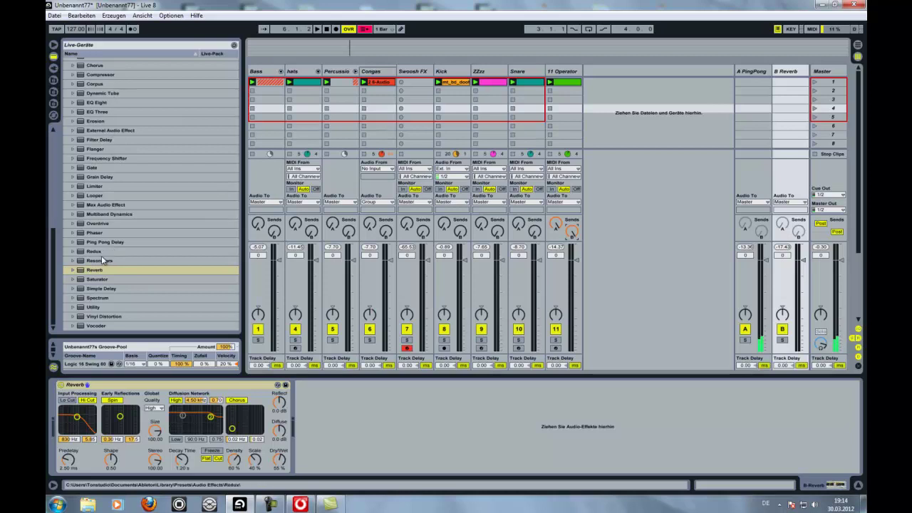
Step: Add a Limiter after the effects on the A PingPong and B Reverb return tracks
{"action": "left_click_drag", "start_coordinate": [96, 188], "coordinate": [655, 108]}
{"action": "left_click", "coordinate": [757, 71]}
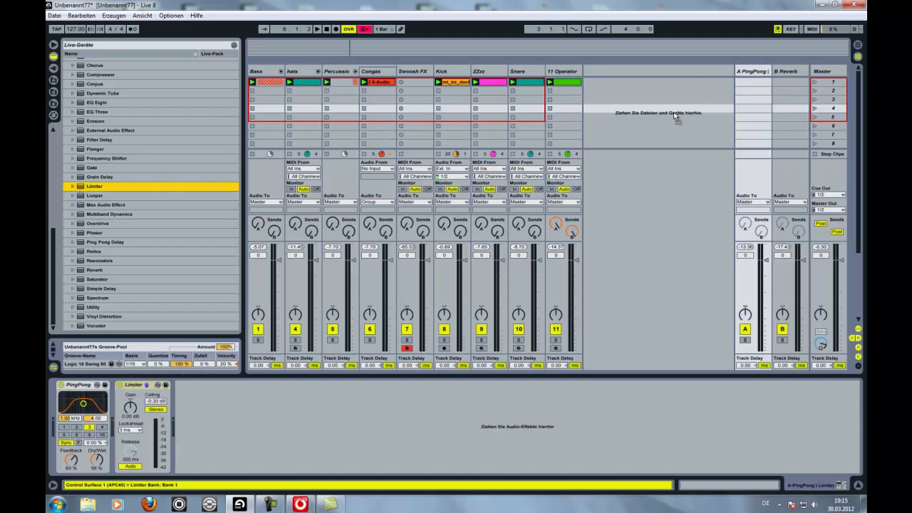
{"action": "left_click", "coordinate": [780, 71]}
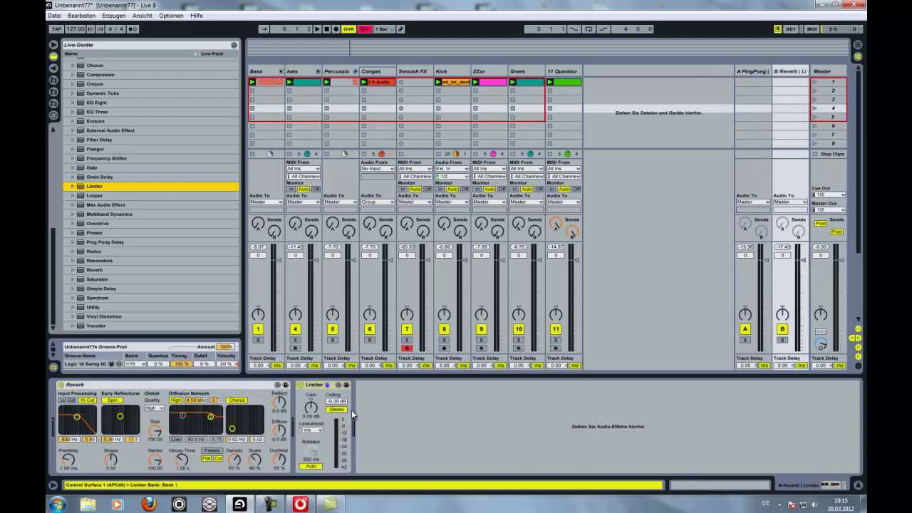
Step: During playback, set the Limiter gain to -5 dB on the B Reverb return and -6.2 dB on the A PingPong return
{"action": "key", "text": "space"}
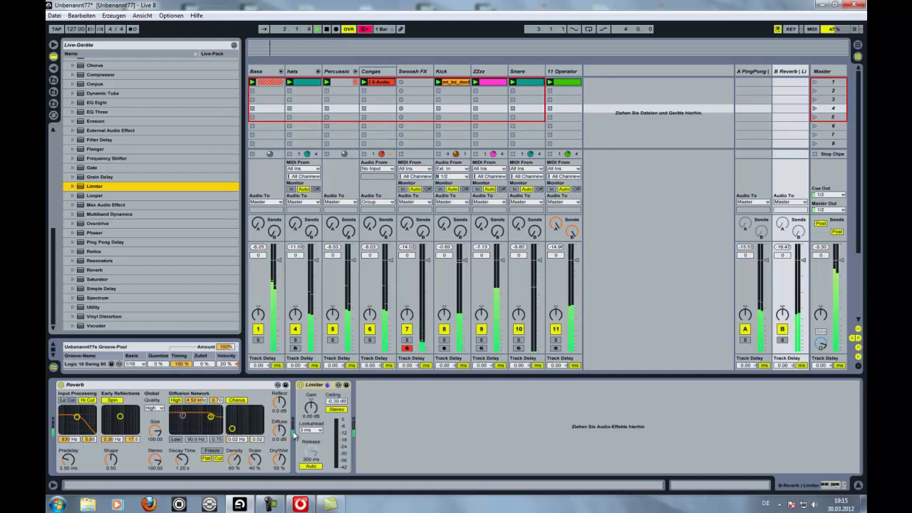
{"action": "left_click_drag", "start_coordinate": [311, 408], "coordinate": [311, 414]}
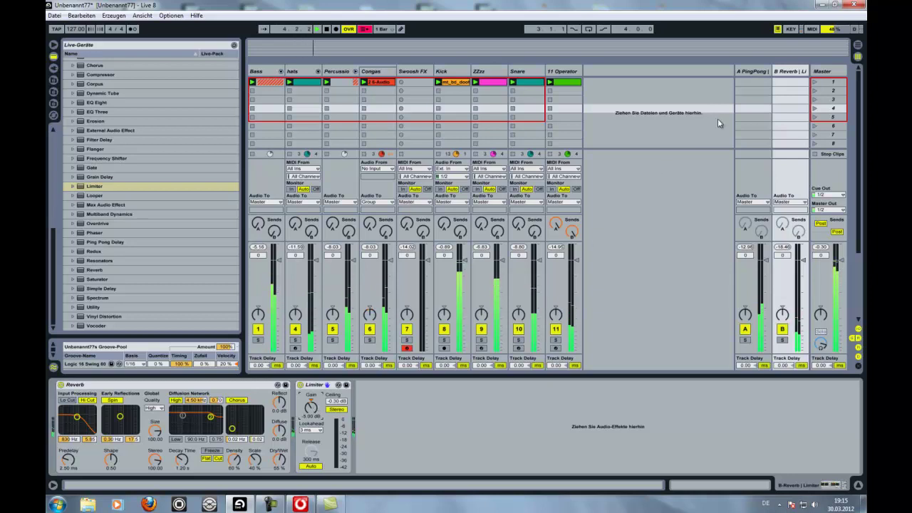
{"action": "left_click", "coordinate": [759, 72]}
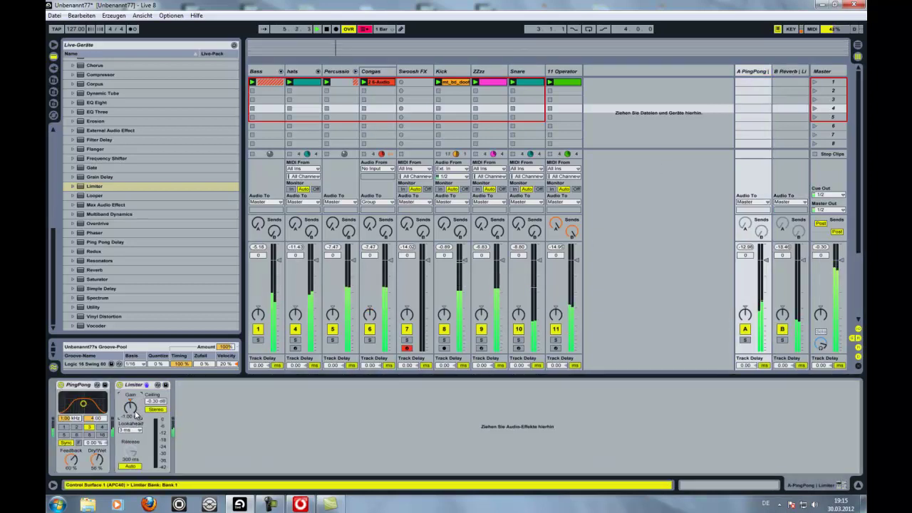
{"action": "left_click_drag", "start_coordinate": [135, 412], "coordinate": [135, 419]}
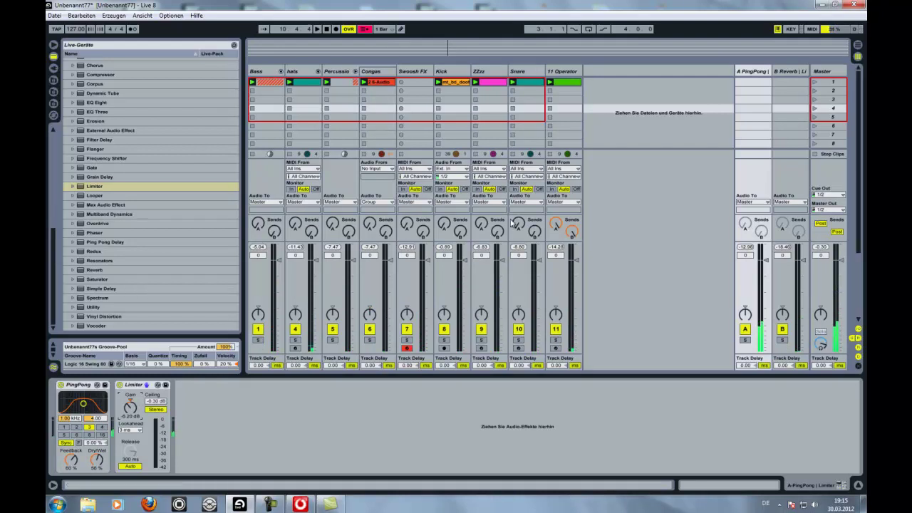
{"action": "key", "text": "space"}
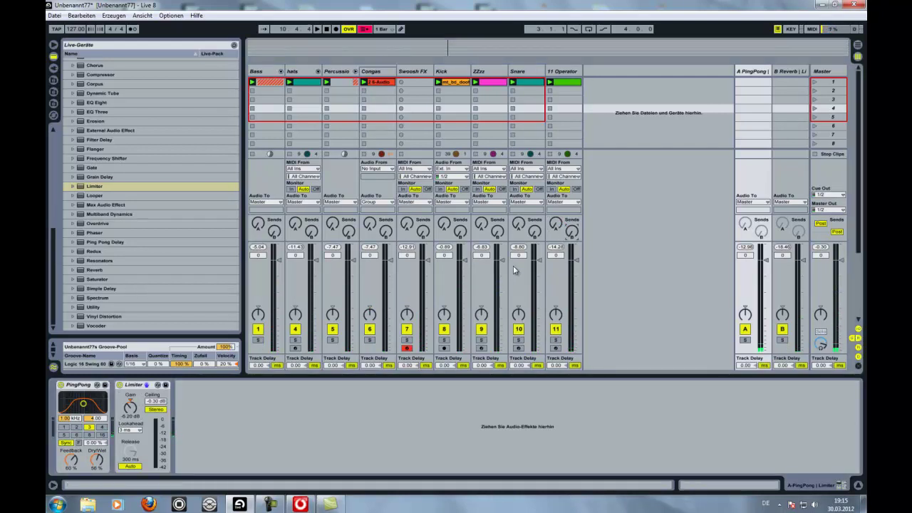
Step: Rename the 11 Operator track as BLUUUB
{"action": "right_click", "coordinate": [558, 74]}
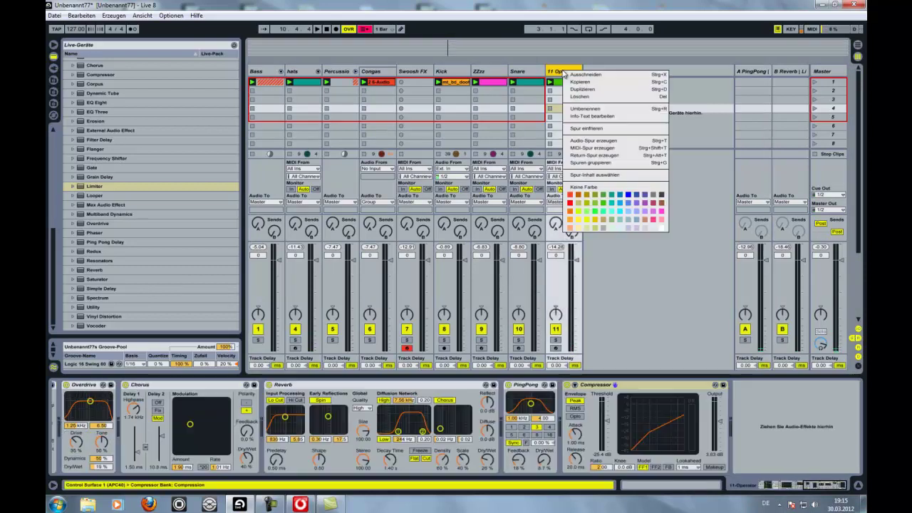
{"action": "left_click", "coordinate": [590, 112]}
{"action": "type", "text": "B"}
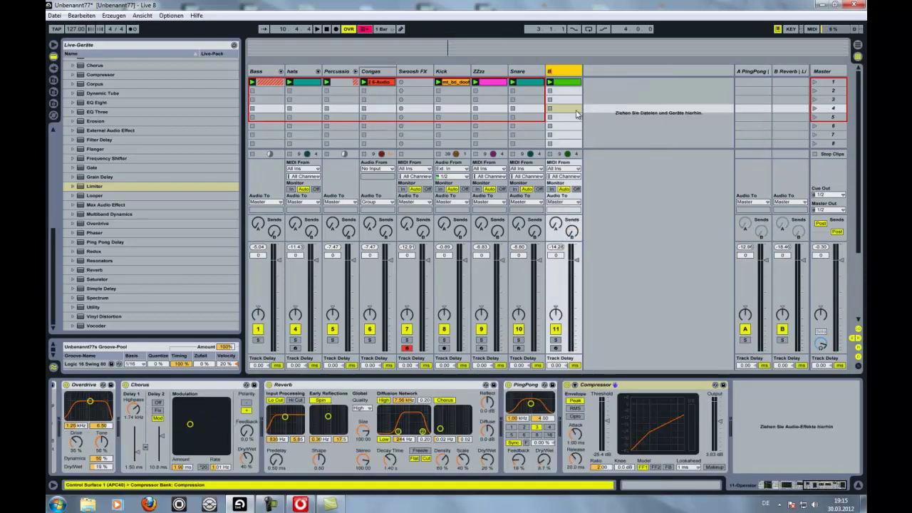
{"action": "type", "text": "lUUUB"}
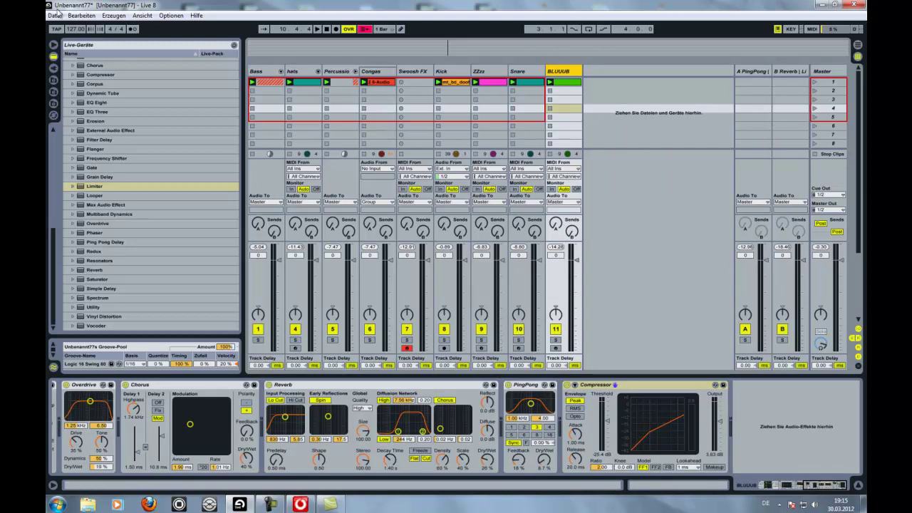
Step: Create an audio track after BLUUUB, arm it and record a clip into its first slot
{"action": "right_click", "coordinate": [619, 71]}
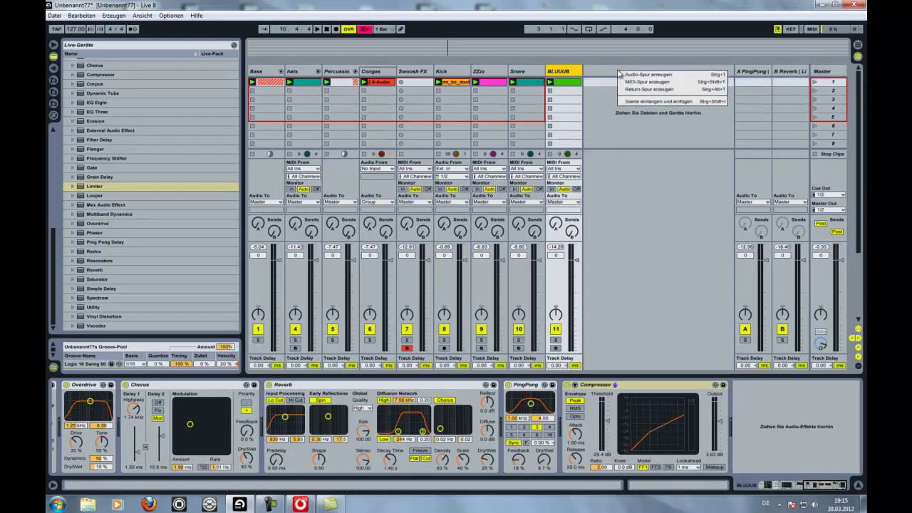
{"action": "left_click", "coordinate": [637, 75]}
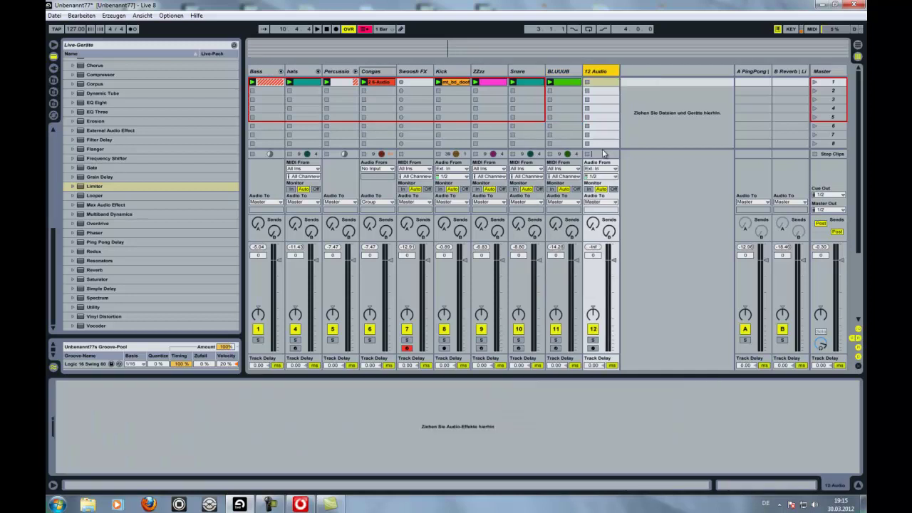
{"action": "left_click", "coordinate": [593, 348]}
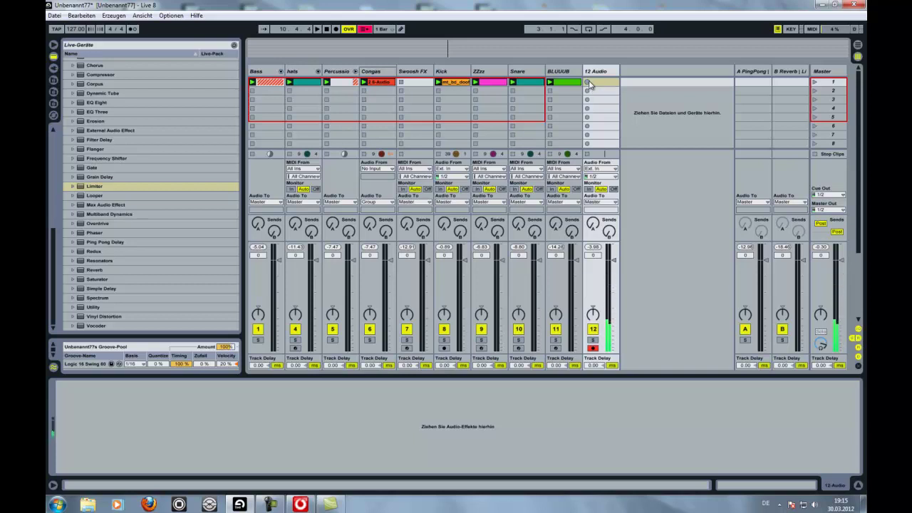
{"action": "left_click", "coordinate": [590, 84]}
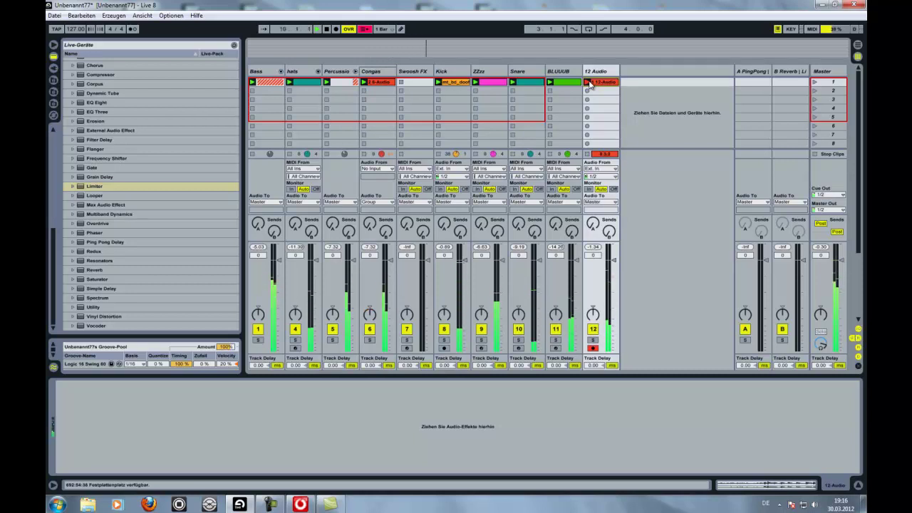
{"action": "left_click", "coordinate": [589, 83]}
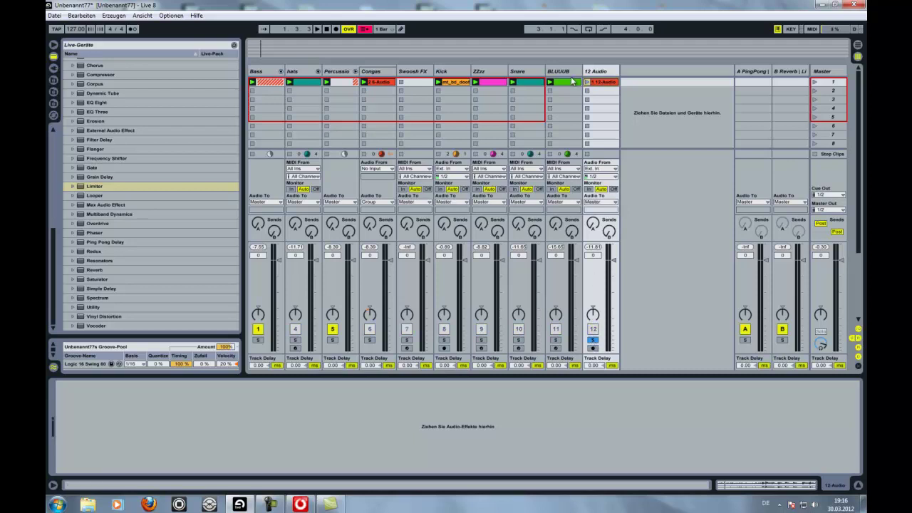
Step: Move the recorded clip's loop start to about bar 5 and crop the sample from there to its end
{"action": "left_click", "coordinate": [588, 83]}
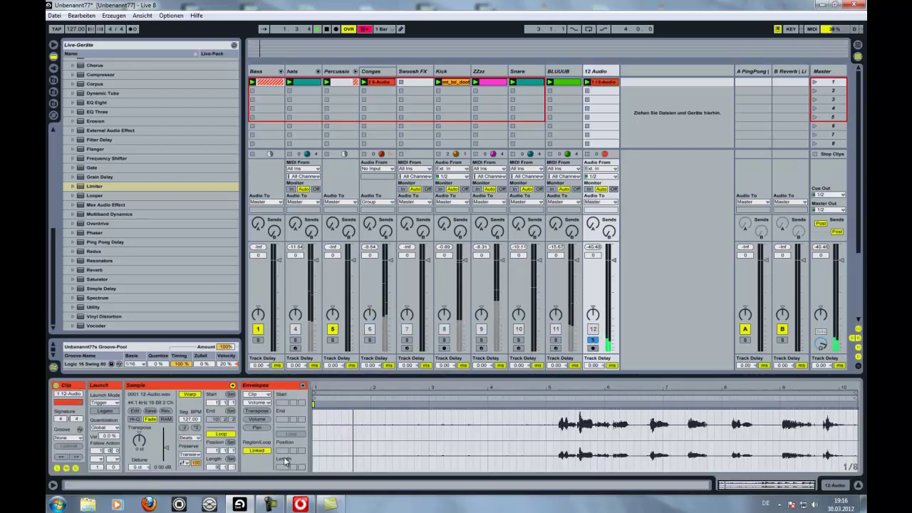
{"action": "left_click_drag", "start_coordinate": [315, 393], "coordinate": [553, 391]}
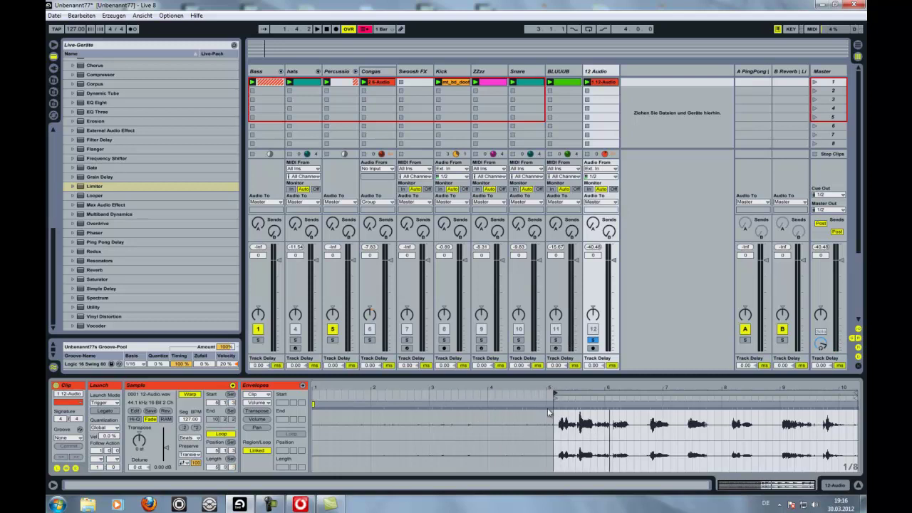
{"action": "left_click_drag", "start_coordinate": [560, 437], "coordinate": [858, 440]}
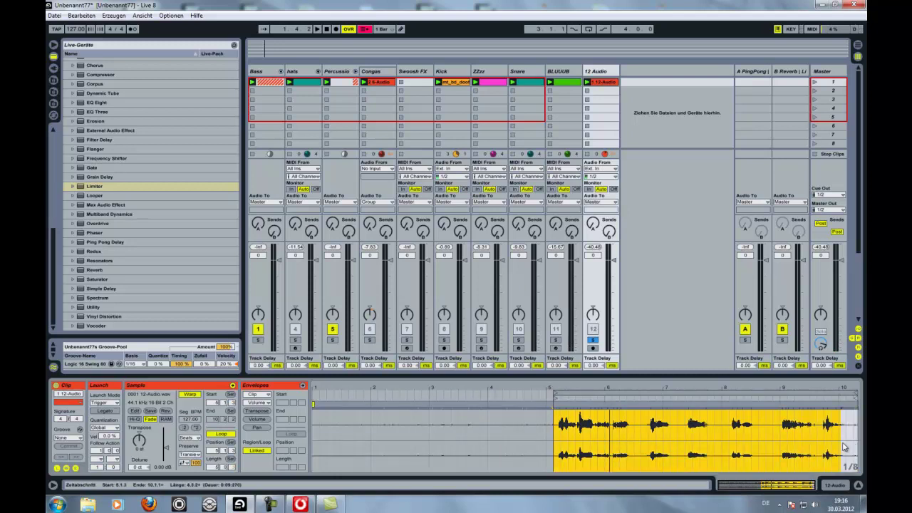
{"action": "right_click", "coordinate": [847, 443]}
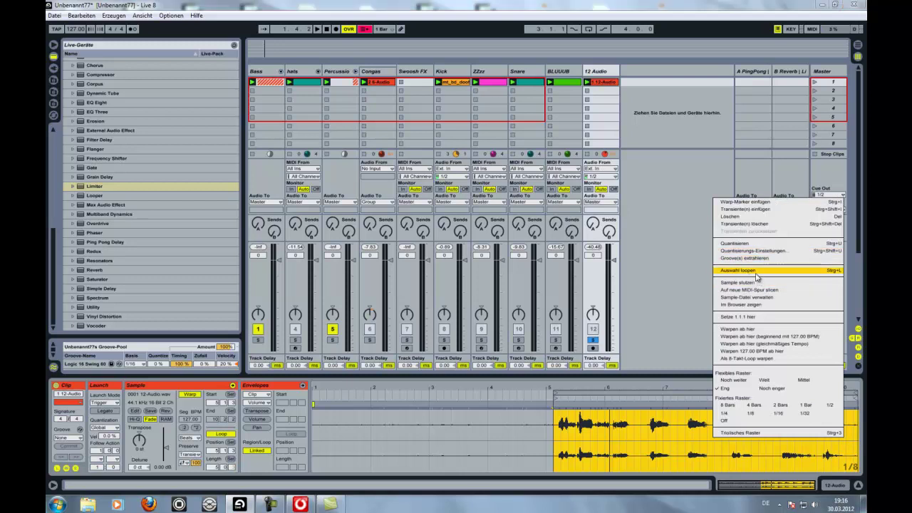
{"action": "left_click", "coordinate": [777, 266]}
{"action": "right_click", "coordinate": [605, 436]}
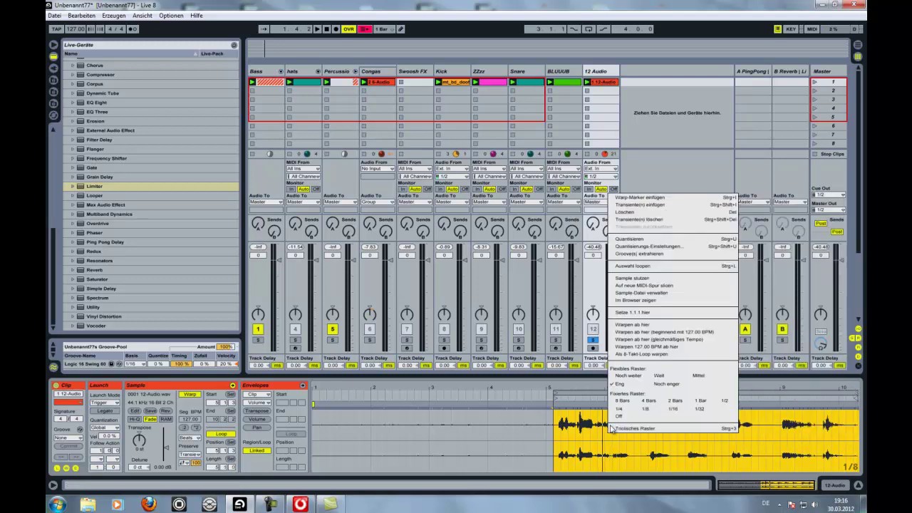
{"action": "left_click", "coordinate": [641, 279]}
{"action": "key", "text": "space"}
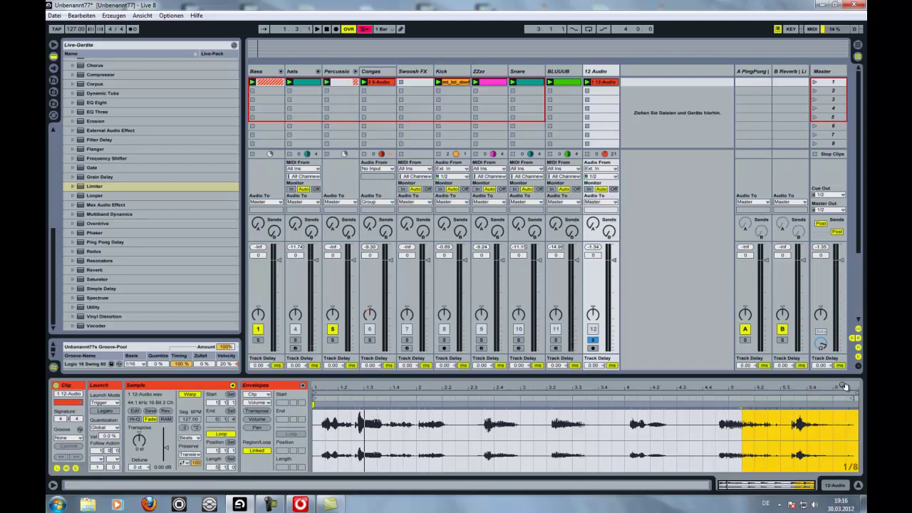
Step: Copy the cropped clip into slot 8 of the 12 Audio track and shorten the original's loop end to about 1.1.3
{"action": "left_click_drag", "start_coordinate": [606, 83], "coordinate": [608, 145]}
{"action": "left_click", "coordinate": [587, 83]}
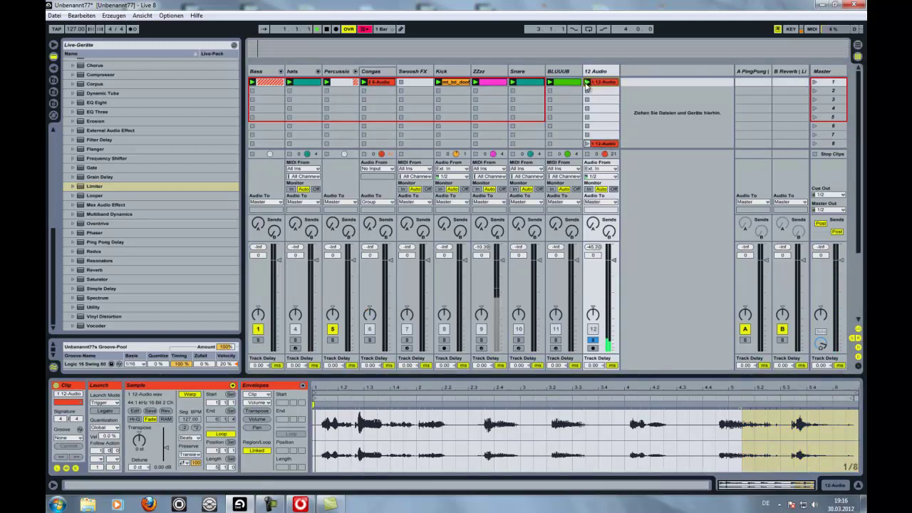
{"action": "left_click_drag", "start_coordinate": [859, 393], "coordinate": [327, 389]}
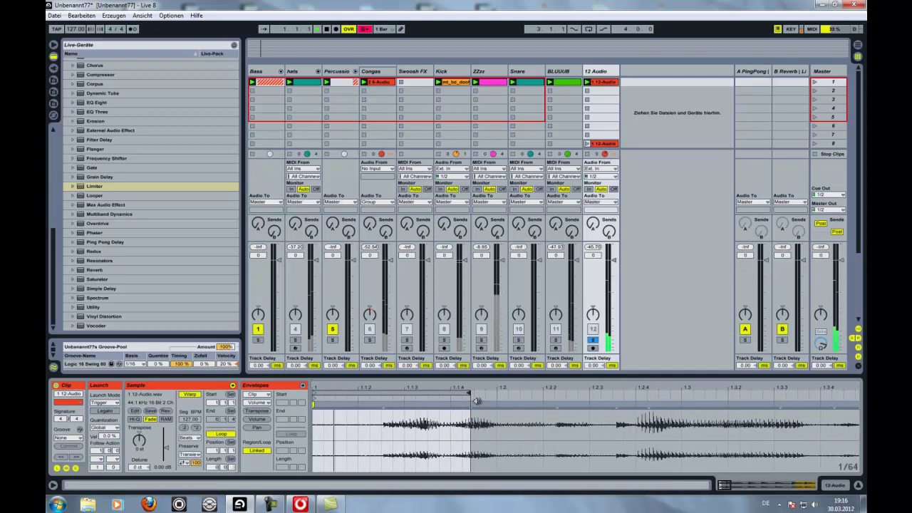
{"action": "left_click_drag", "start_coordinate": [469, 394], "coordinate": [426, 394]}
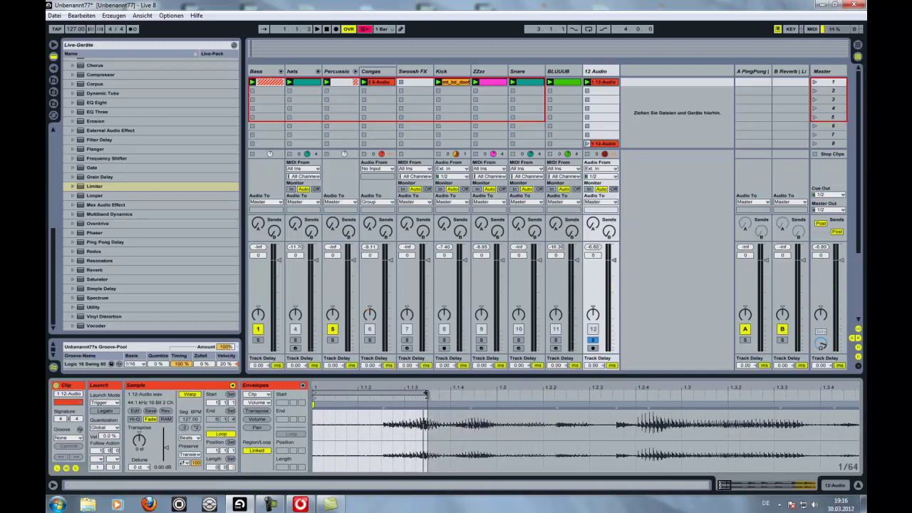
{"action": "key", "text": "space"}
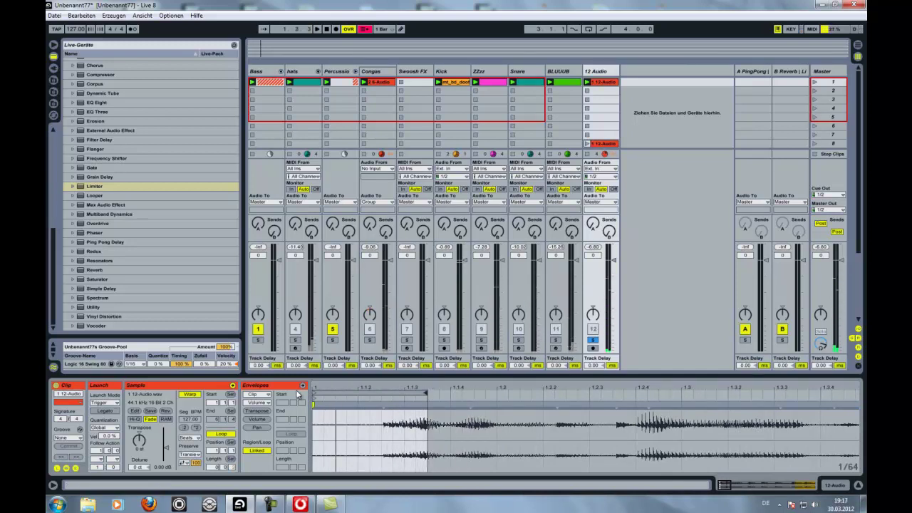
Step: Move the loop start to the first sound's onset, crop the sample to that short section and turn off looping
{"action": "left_click_drag", "start_coordinate": [315, 392], "coordinate": [427, 422]}
{"action": "right_click", "coordinate": [426, 422]}
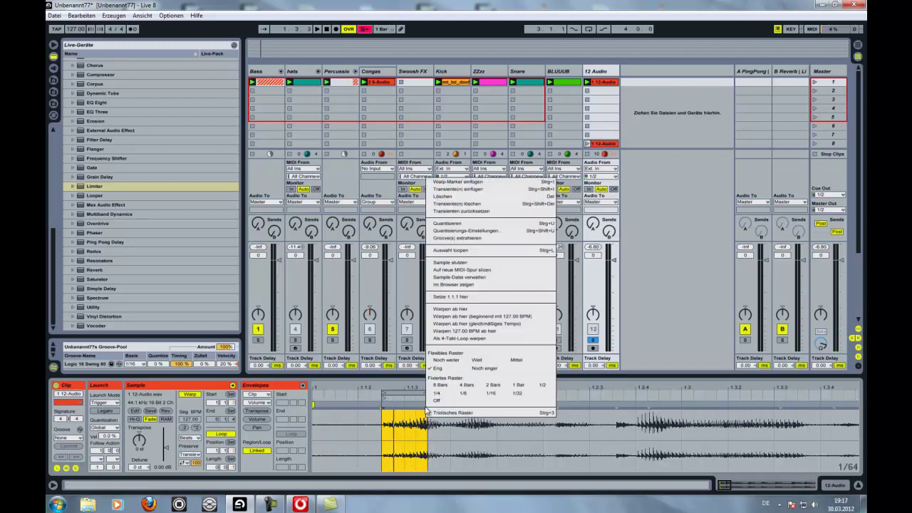
{"action": "left_click", "coordinate": [461, 263]}
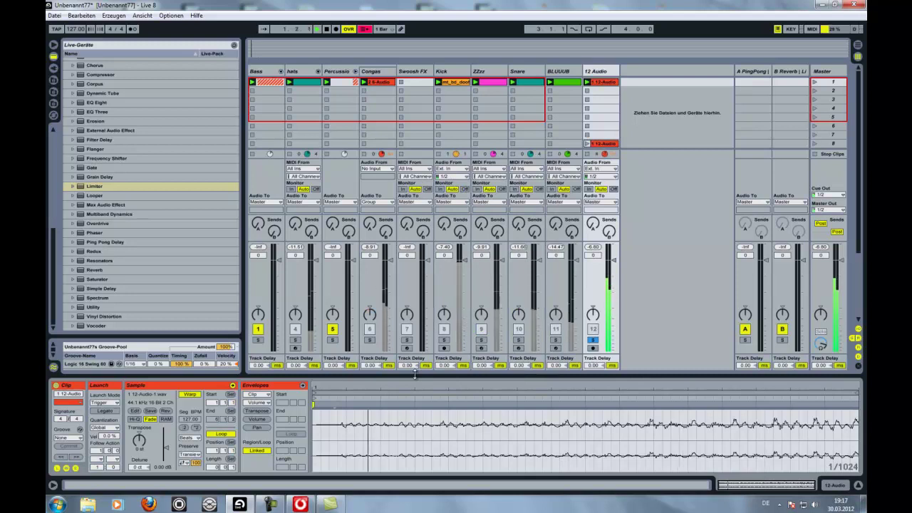
{"action": "left_click", "coordinate": [227, 436]}
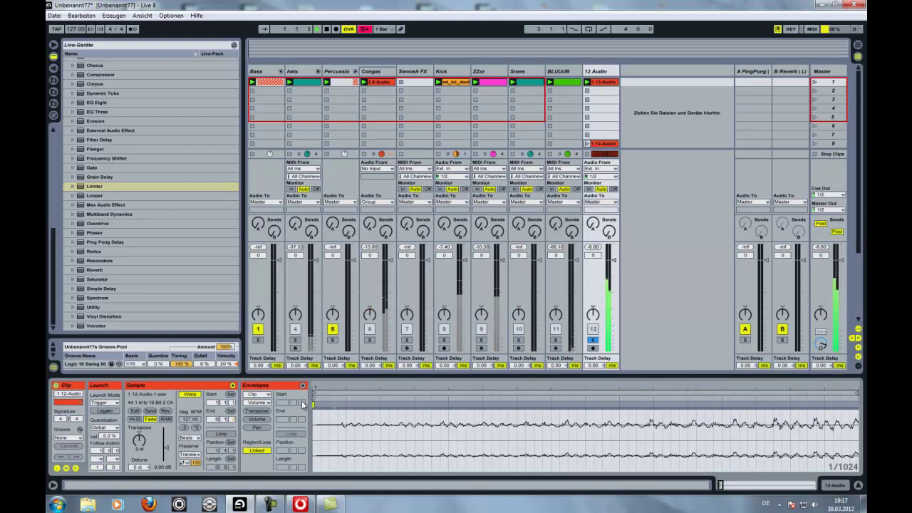
Step: Create a new MIDI track after 12 Audio and bring the instrument devices into view in the browser
{"action": "right_click", "coordinate": [635, 73]}
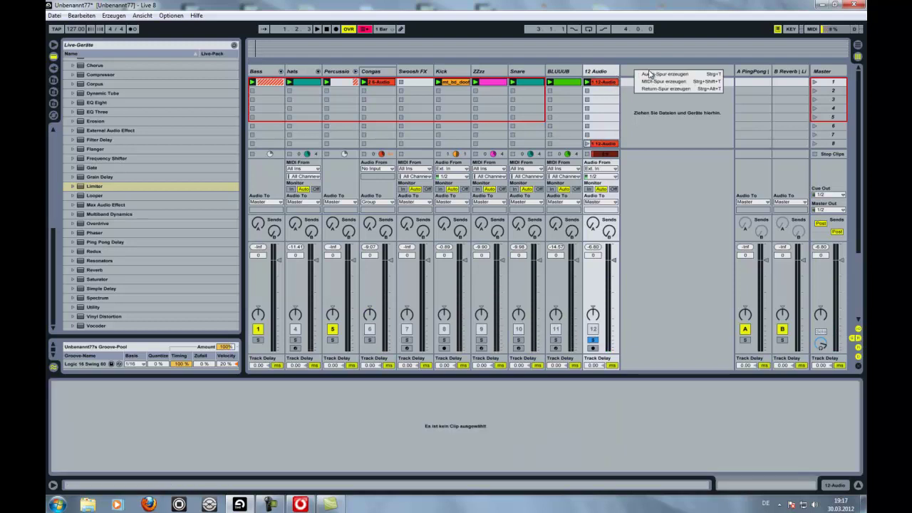
{"action": "left_click", "coordinate": [649, 81]}
{"action": "scroll", "coordinate": [110, 98], "scroll_direction": "up", "scroll_amount": 5}
{"action": "scroll", "coordinate": [108, 95], "scroll_direction": "up", "scroll_amount": 5}
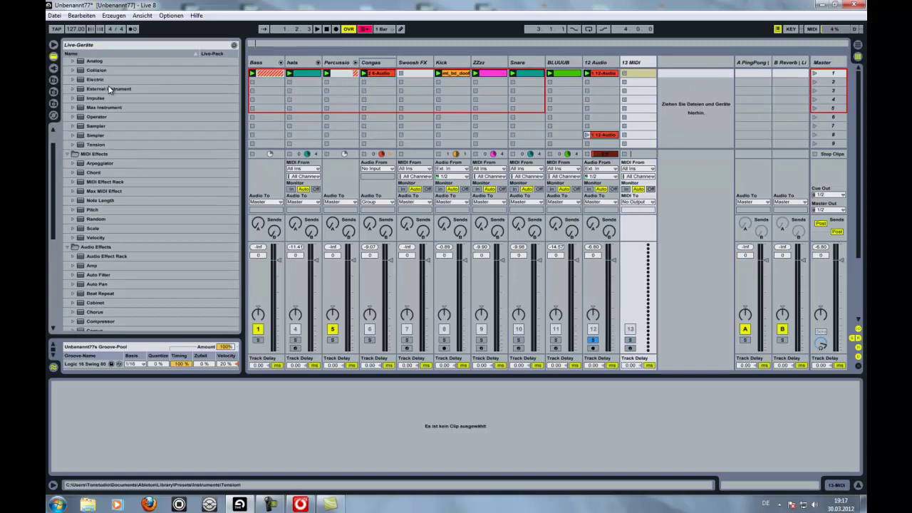
Step: Turn looping on for the first clip of the 12 Audio track
{"action": "left_click", "coordinate": [606, 74]}
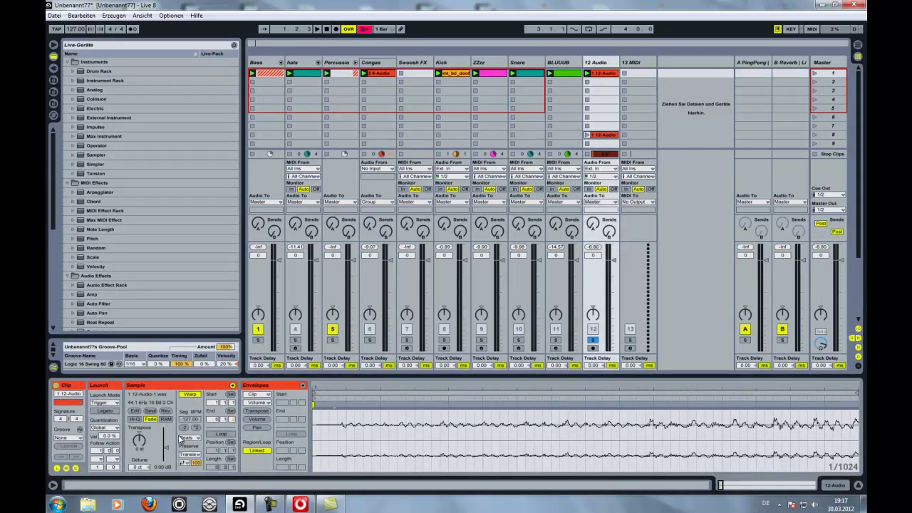
{"action": "left_click", "coordinate": [221, 433]}
Step: Duplicate the 12 Audio track with its clips
{"action": "scroll", "coordinate": [134, 110], "scroll_direction": "down", "scroll_amount": 7}
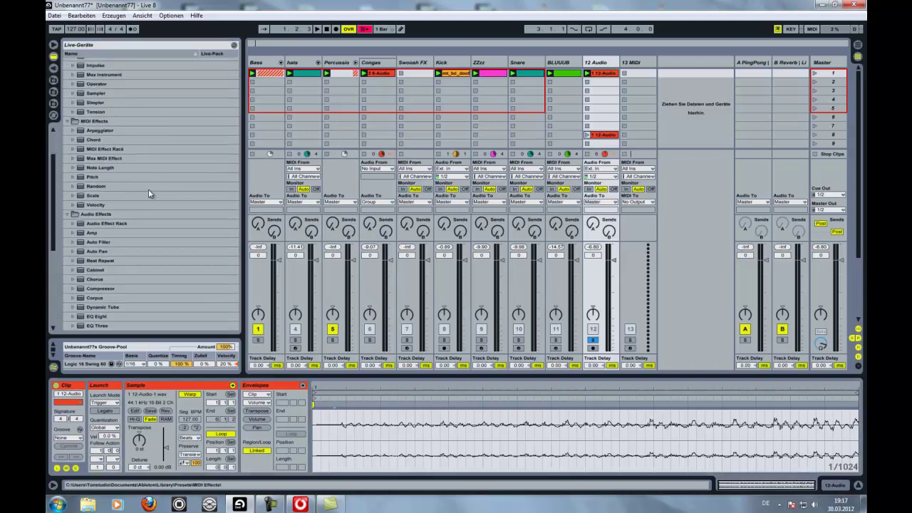
{"action": "left_click", "coordinate": [94, 184]}
{"action": "left_click", "coordinate": [608, 64]}
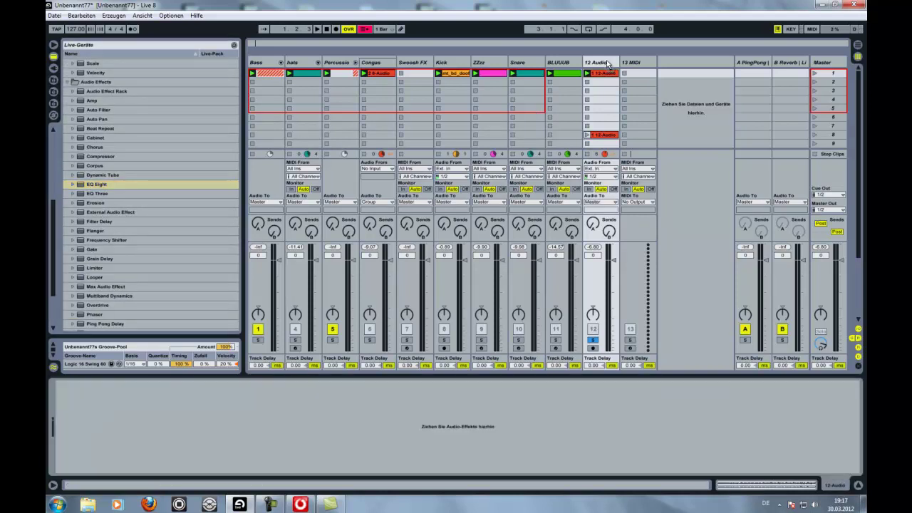
{"action": "left_click", "coordinate": [560, 63]}
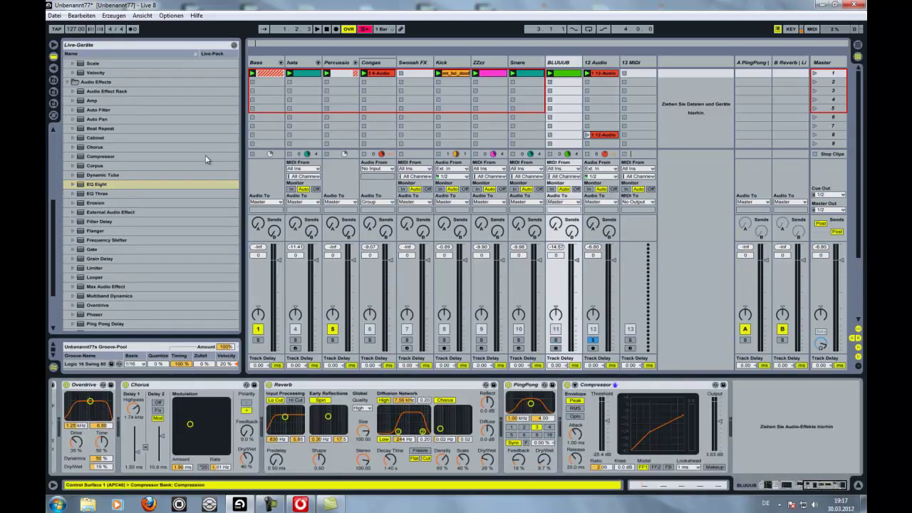
{"action": "left_click", "coordinate": [608, 63]}
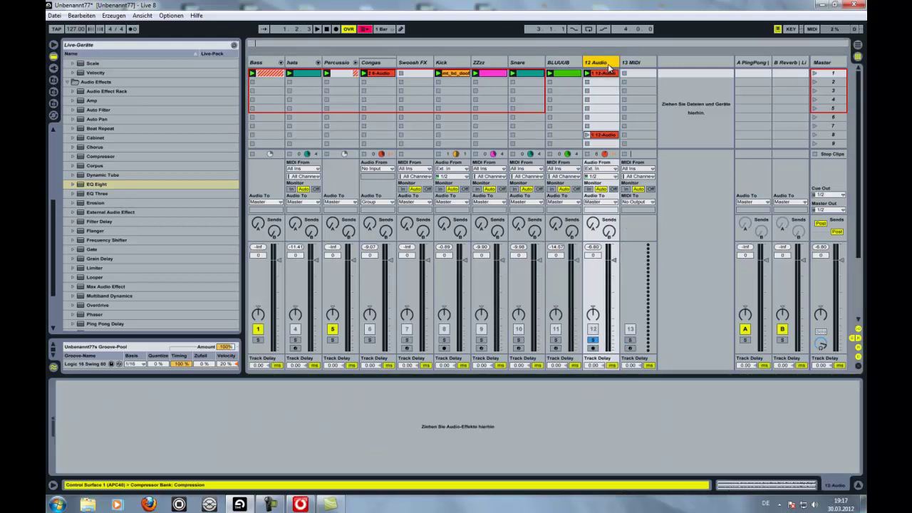
{"action": "key", "text": "ctrl+d"}
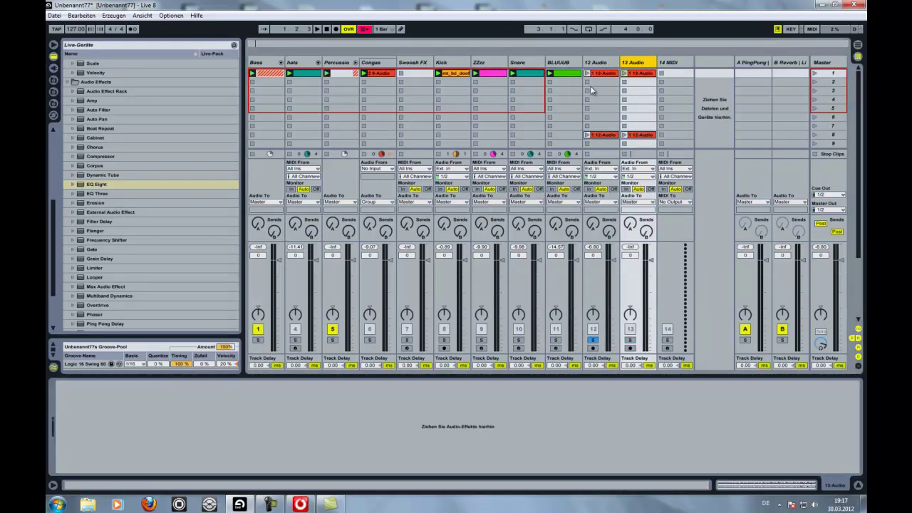
Step: Launch the first clip of the duplicated 13 Audio track and solo that track
{"action": "left_click", "coordinate": [604, 73]}
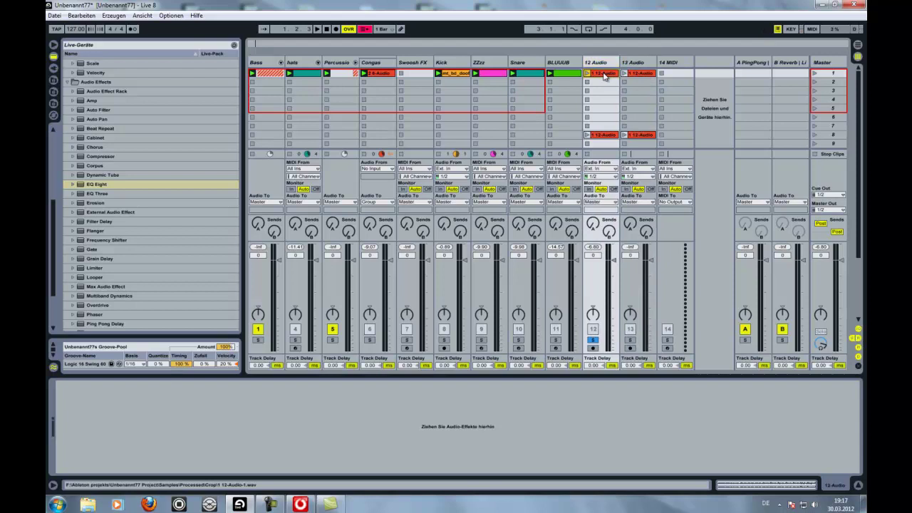
{"action": "left_click", "coordinate": [632, 64]}
{"action": "left_click", "coordinate": [625, 74]}
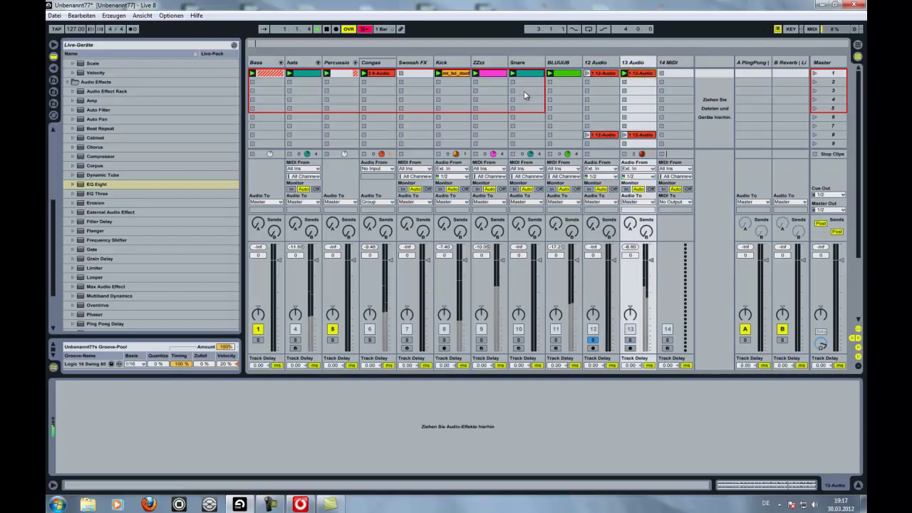
{"action": "left_click", "coordinate": [630, 341]}
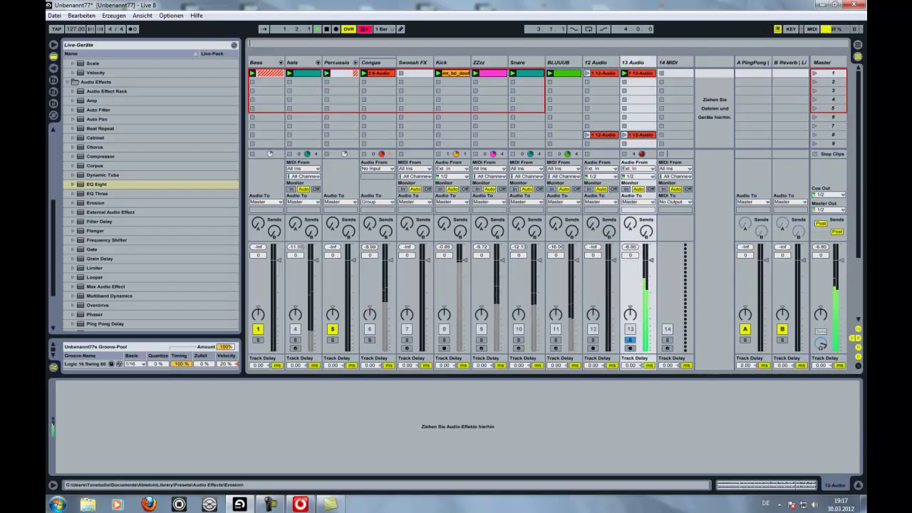
Step: Add EQ Eight to the 13 Audio track and shape a low cut plus a high cut at about 11.1 kHz
{"action": "scroll", "coordinate": [111, 162], "scroll_direction": "down", "scroll_amount": 2}
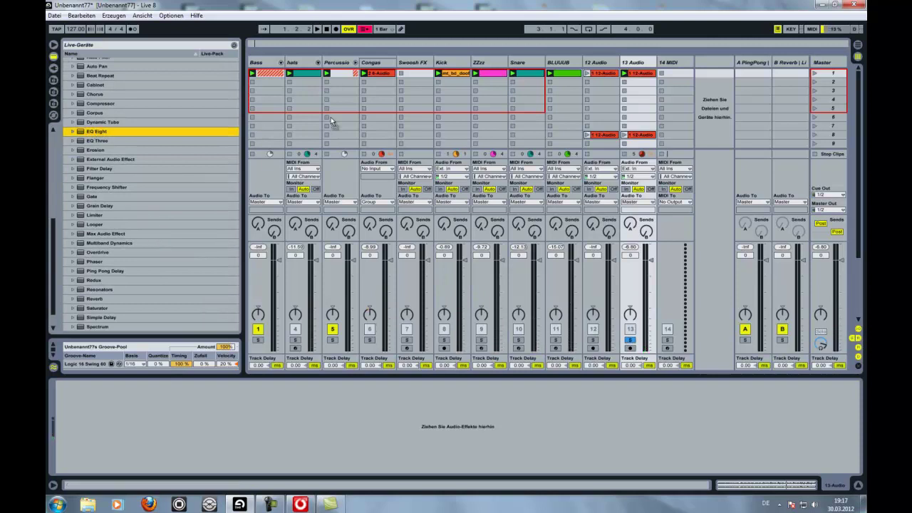
{"action": "left_click_drag", "start_coordinate": [604, 93], "coordinate": [631, 95]}
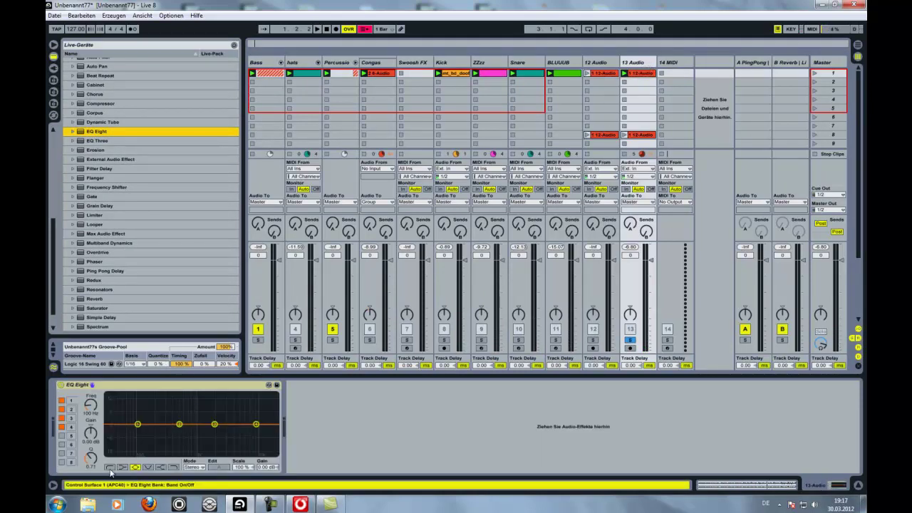
{"action": "left_click", "coordinate": [110, 467]}
{"action": "left_click_drag", "start_coordinate": [137, 424], "coordinate": [259, 426]}
{"action": "left_click", "coordinate": [173, 468]}
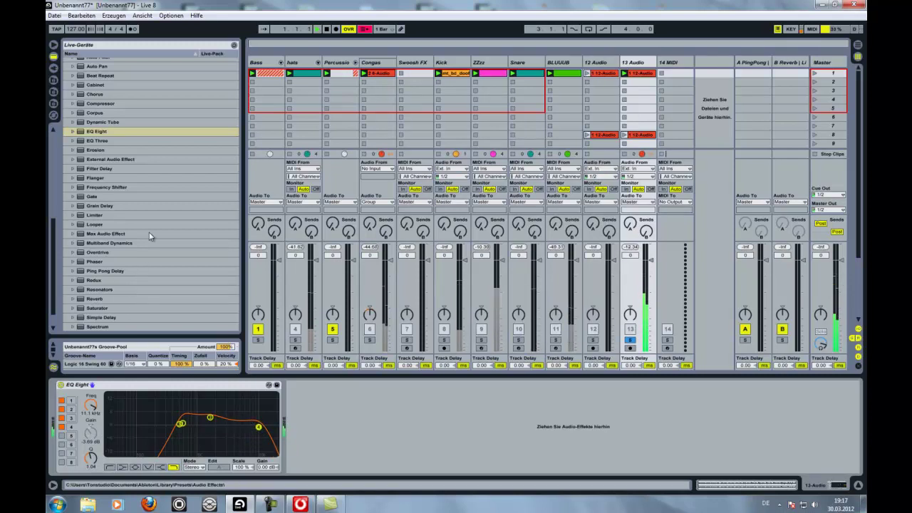
Step: Delete the duplicated 13 Audio track
{"action": "scroll", "coordinate": [133, 229], "scroll_direction": "down", "scroll_amount": 1}
{"action": "left_click", "coordinate": [640, 62]}
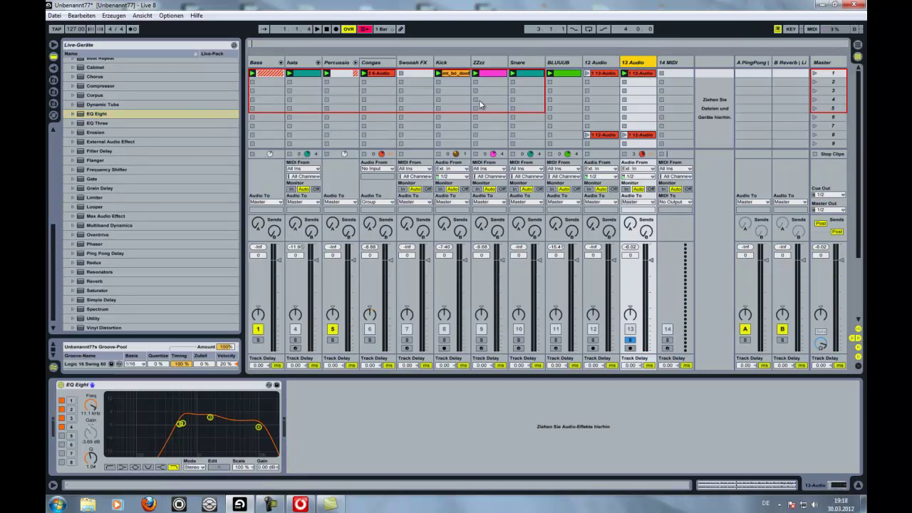
{"action": "right_click", "coordinate": [639, 62]}
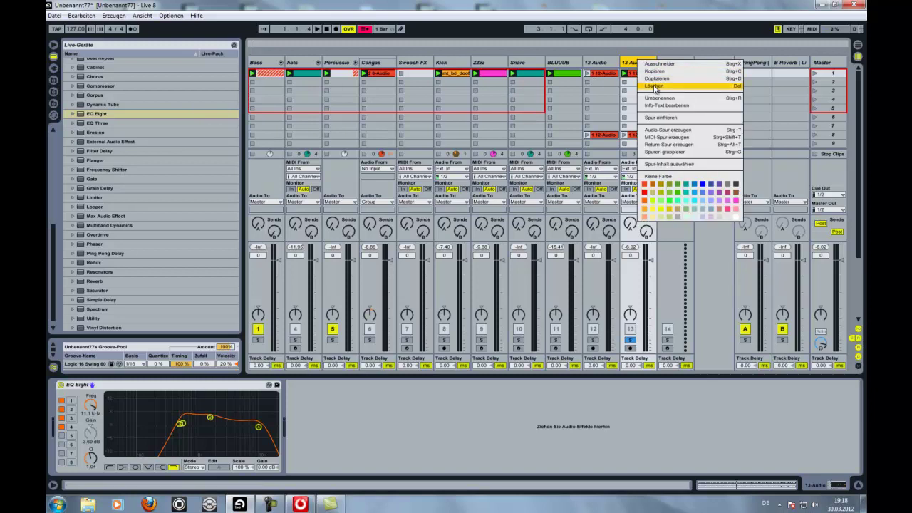
{"action": "left_click", "coordinate": [656, 89]}
Step: Load a Drum Rack on the 13 MIDI track and place the cropped 12-Audio clip on its C1 pad
{"action": "scroll", "coordinate": [85, 94], "scroll_direction": "up", "scroll_amount": 10}
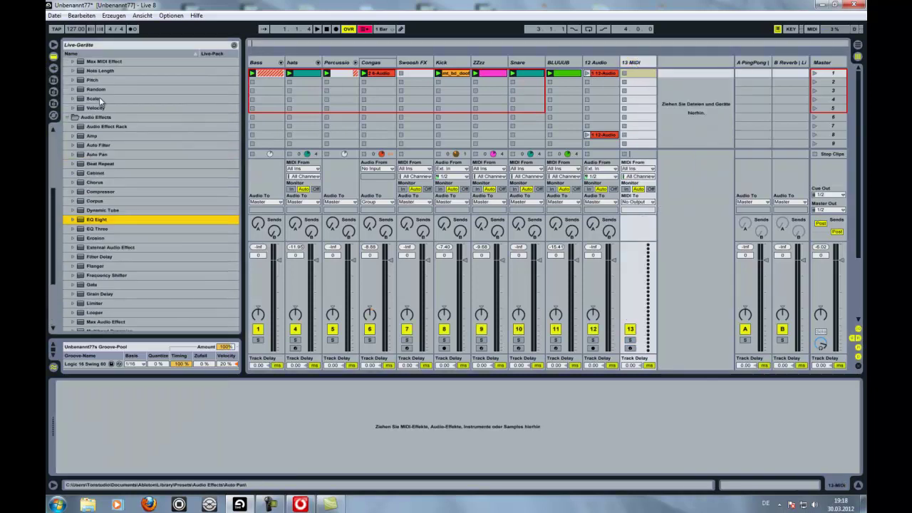
{"action": "left_click_drag", "start_coordinate": [157, 136], "coordinate": [645, 63]}
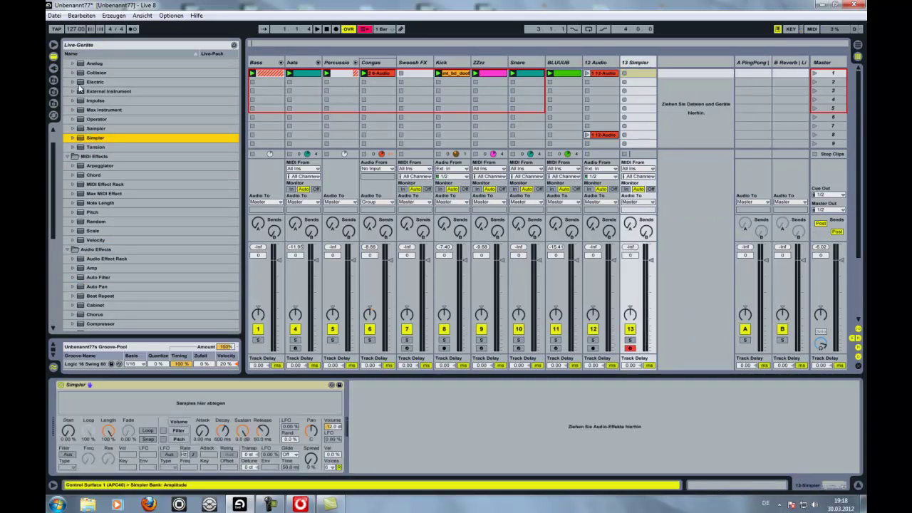
{"action": "scroll", "coordinate": [80, 89], "scroll_direction": "up", "scroll_amount": 2}
{"action": "left_click_drag", "start_coordinate": [103, 71], "coordinate": [262, 383]}
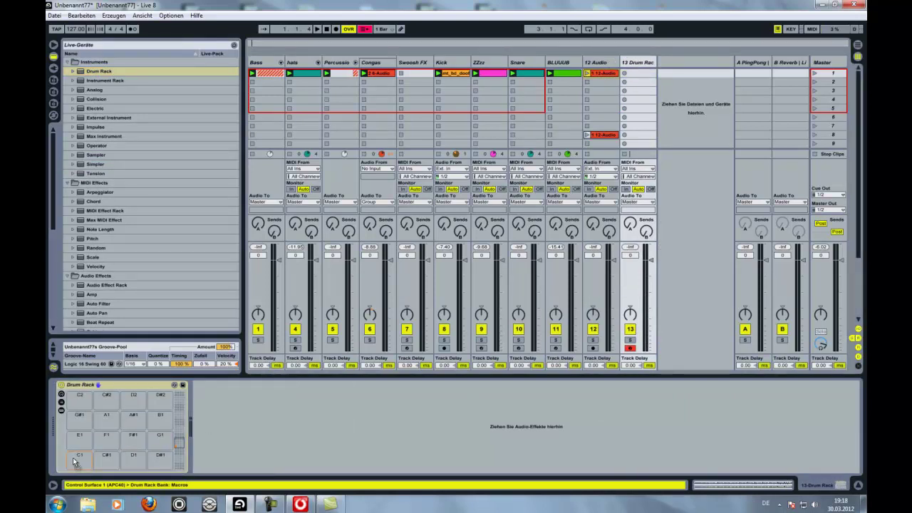
{"action": "left_click_drag", "start_coordinate": [82, 470], "coordinate": [80, 463]}
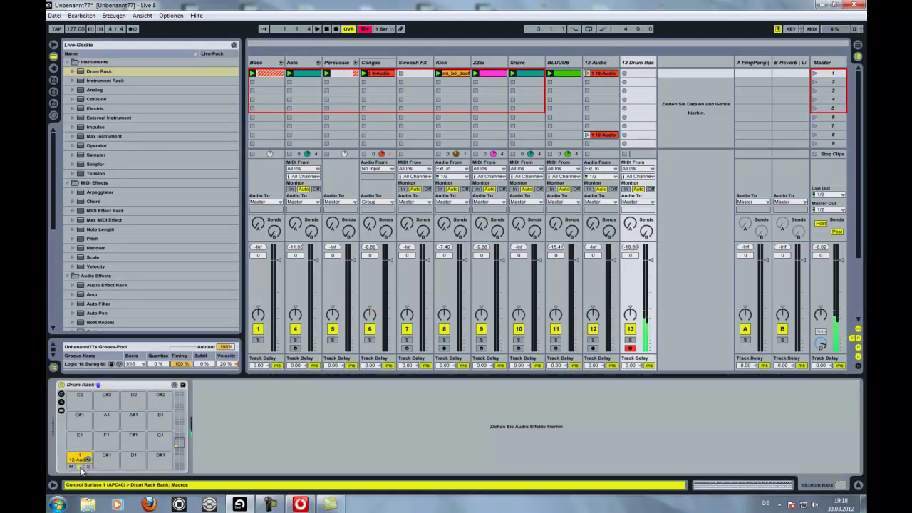
Step: Create a MIDI clip in the Drum Rack track's first slot and add sixteenth notes at 1.1.3 and 1.2.3
{"action": "double_click", "coordinate": [643, 74]}
{"action": "double_click", "coordinate": [397, 416]}
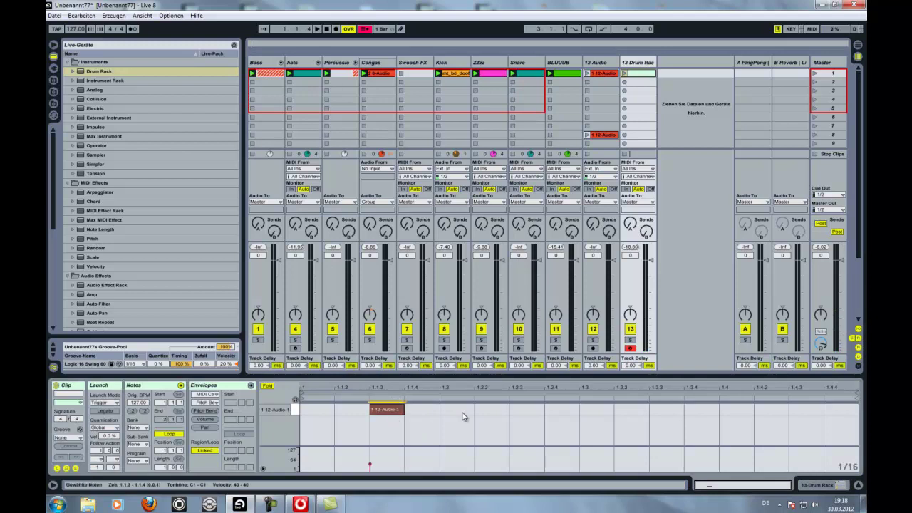
{"action": "double_click", "coordinate": [528, 408]}
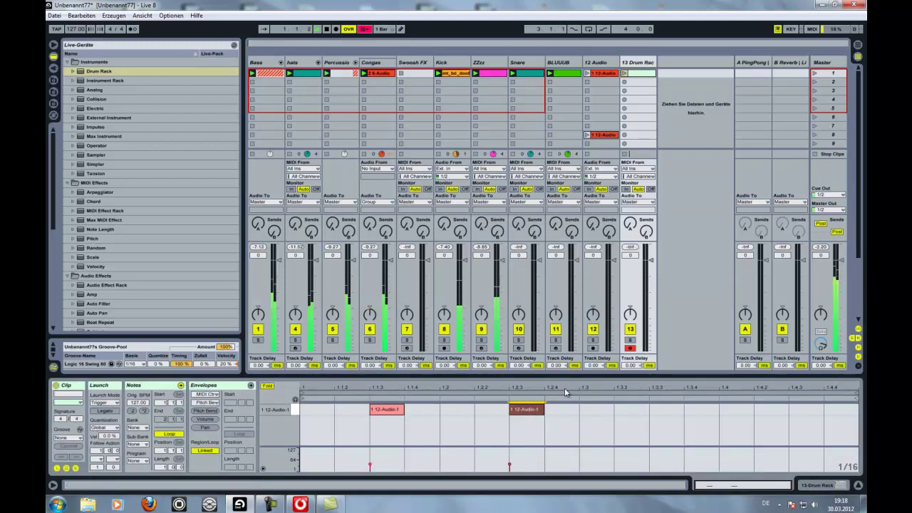
Step: Launch the Drum Rack clip and copy its second note to 1.3.4, then stop playback
{"action": "left_click", "coordinate": [625, 81]}
{"action": "left_click", "coordinate": [624, 74]}
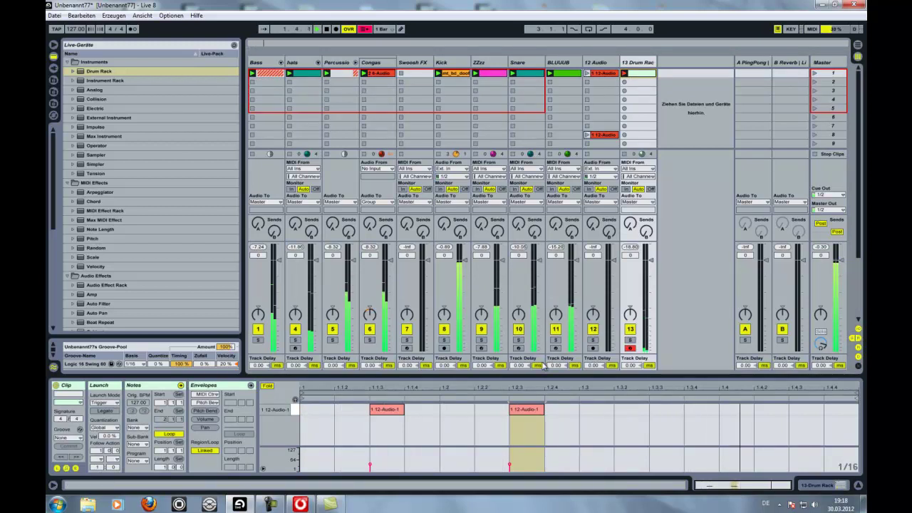
{"action": "left_click", "coordinate": [536, 410]}
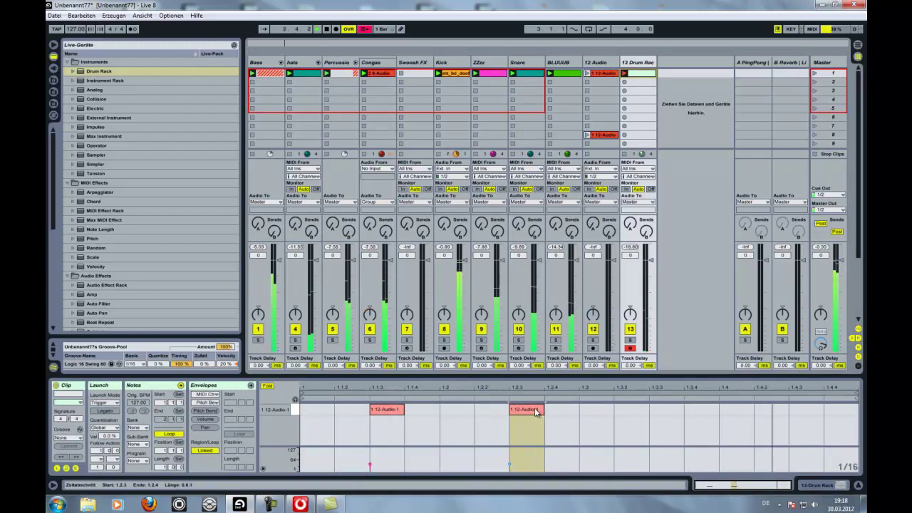
{"action": "left_click_drag", "start_coordinate": [536, 412], "coordinate": [698, 414]}
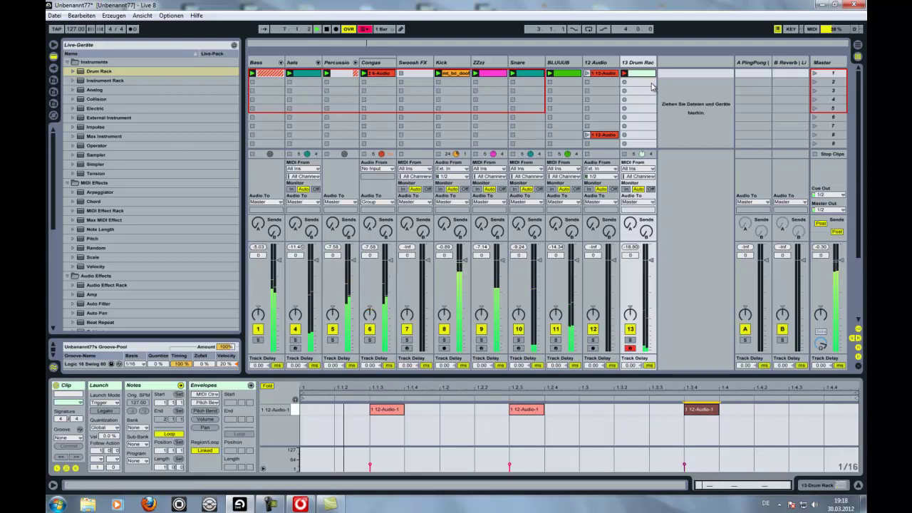
{"action": "key", "text": "space"}
Step: Set the volume velocity sensitivity of the C1 pad's Simpler to 100 % and audition the loop
{"action": "double_click", "coordinate": [646, 63]}
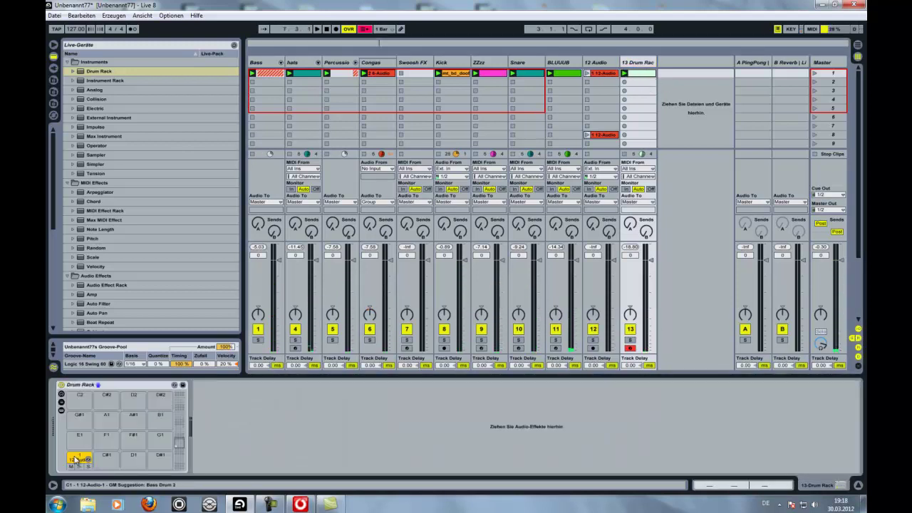
{"action": "left_click", "coordinate": [76, 460]}
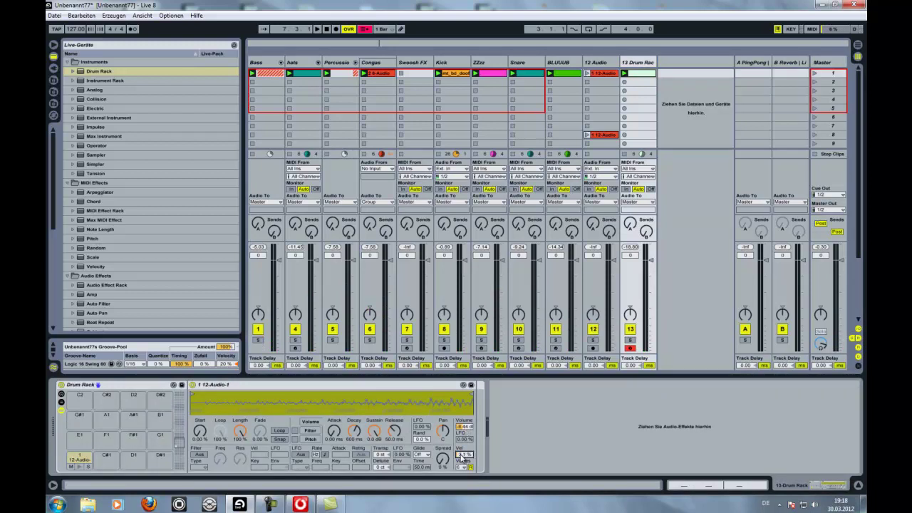
{"action": "double_click", "coordinate": [643, 75]}
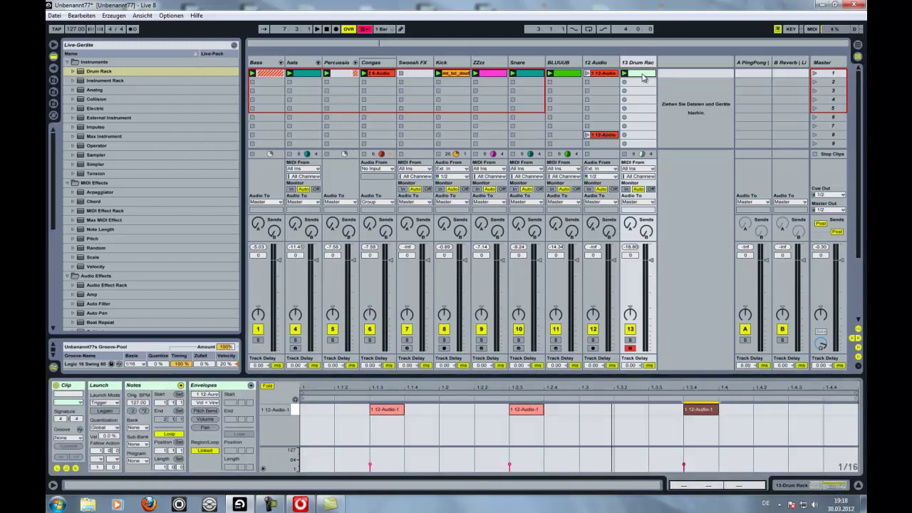
{"action": "double_click", "coordinate": [638, 62]}
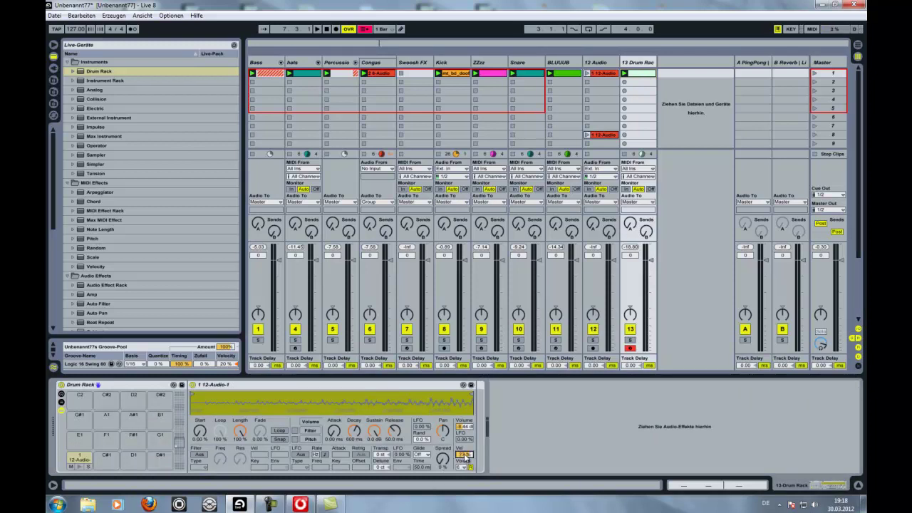
{"action": "left_click_drag", "start_coordinate": [464, 458], "coordinate": [465, 442]}
{"action": "key", "text": "space"}
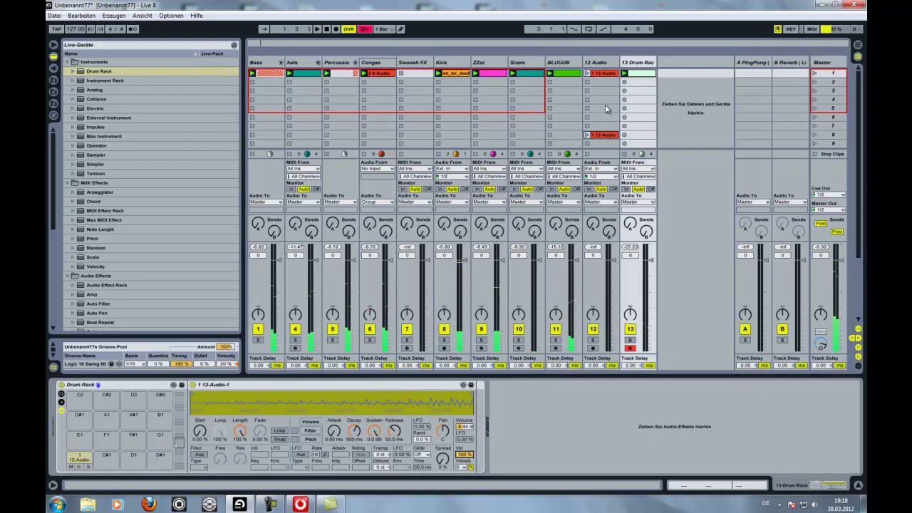
Step: Raise the velocity of all three notes in the Drum Rack clip to the maximum of 127 and play it
{"action": "double_click", "coordinate": [639, 74]}
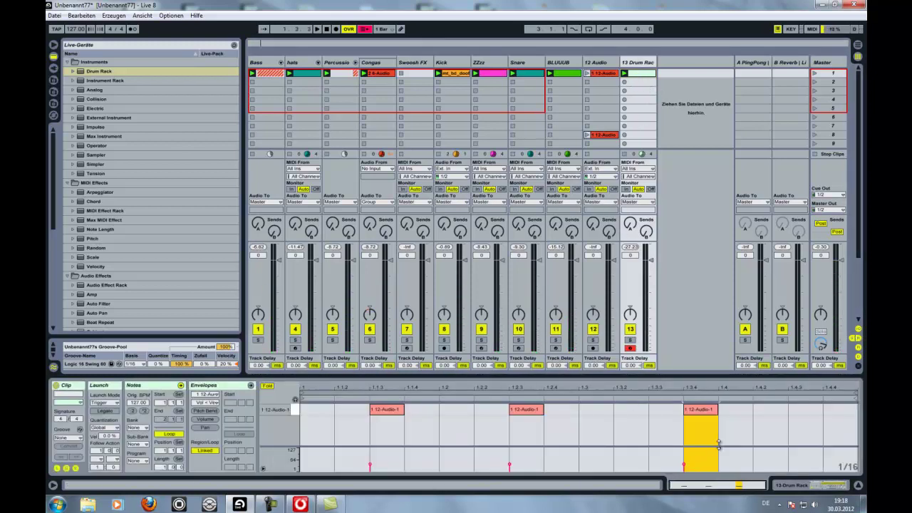
{"action": "left_click_drag", "start_coordinate": [752, 419], "coordinate": [792, 411]}
{"action": "left_click", "coordinate": [389, 411], "text": "shift"}
{"action": "left_click_drag", "start_coordinate": [698, 410], "coordinate": [697, 409]}
{"action": "key", "text": "space"}
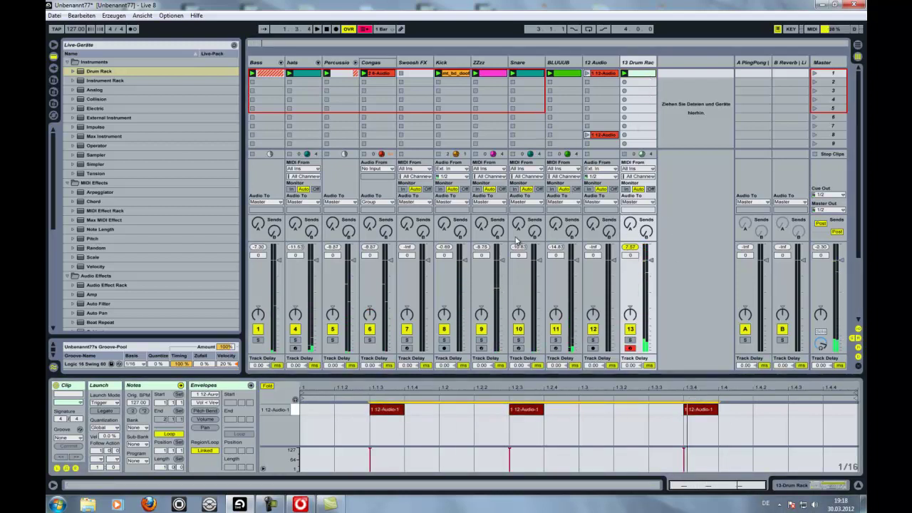
Step: Lower the C1 pad sample's volume to -26.4 dB and shorten its end to about halfway through the waveform
{"action": "left_click", "coordinate": [639, 65]}
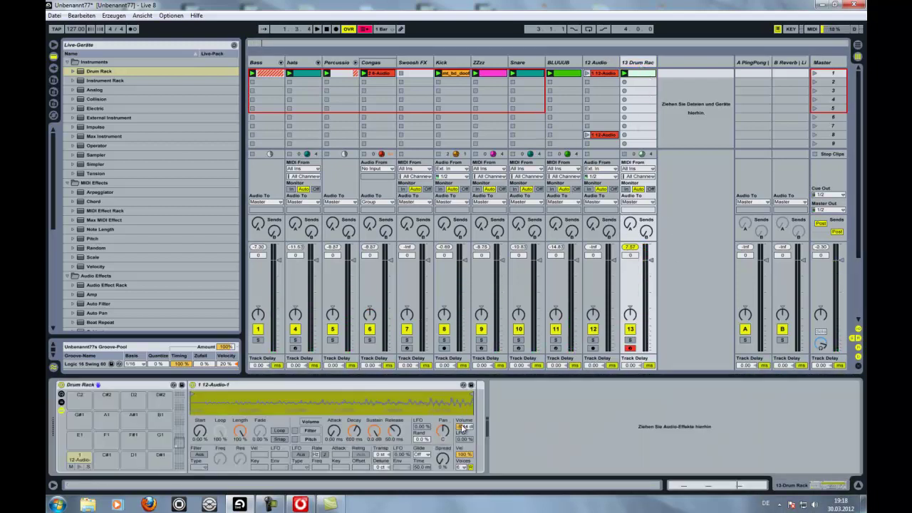
{"action": "mouse_move", "coordinate": [464, 429]}
{"action": "left_mouse_down"}
{"action": "mouse_move", "coordinate": [465, 444]}
{"action": "mouse_move", "coordinate": [465, 431]}
{"action": "left_mouse_up"}
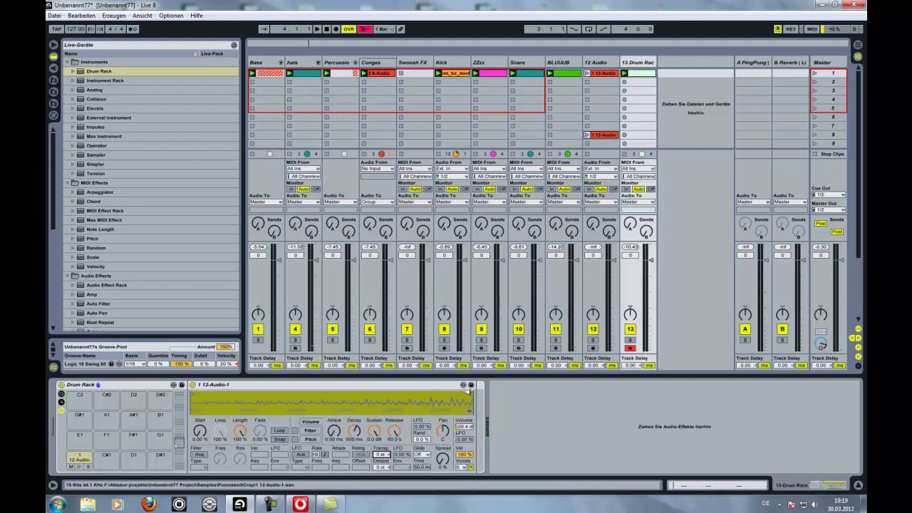
{"action": "left_click_drag", "start_coordinate": [471, 391], "coordinate": [332, 391]}
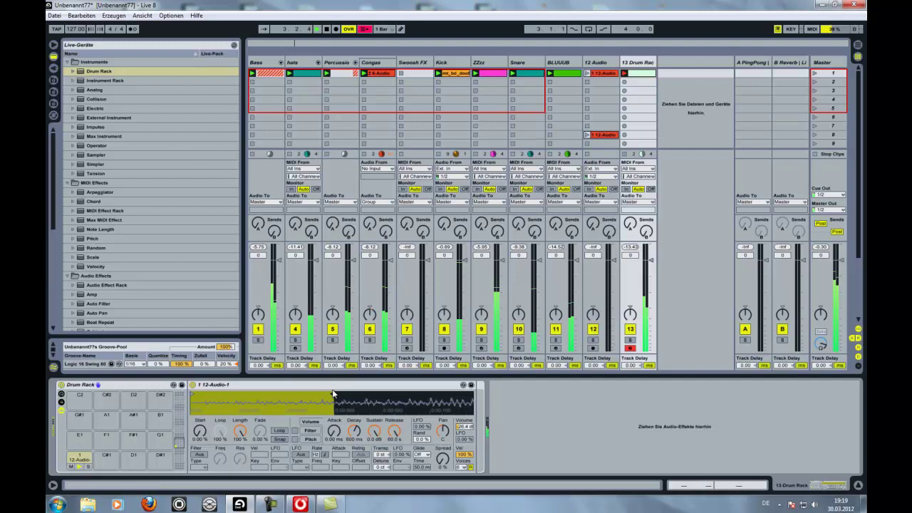
Step: Add EQ Eight to the C1 pad's chain after the Simpler and start playback
{"action": "scroll", "coordinate": [136, 235], "scroll_direction": "down", "scroll_amount": 3}
{"action": "scroll", "coordinate": [136, 235], "scroll_direction": "down", "scroll_amount": 3}
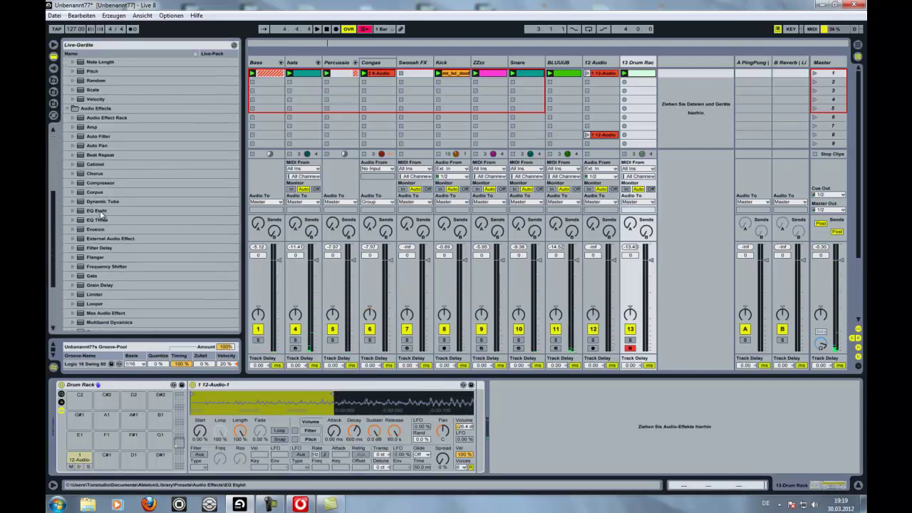
{"action": "left_click", "coordinate": [100, 210]}
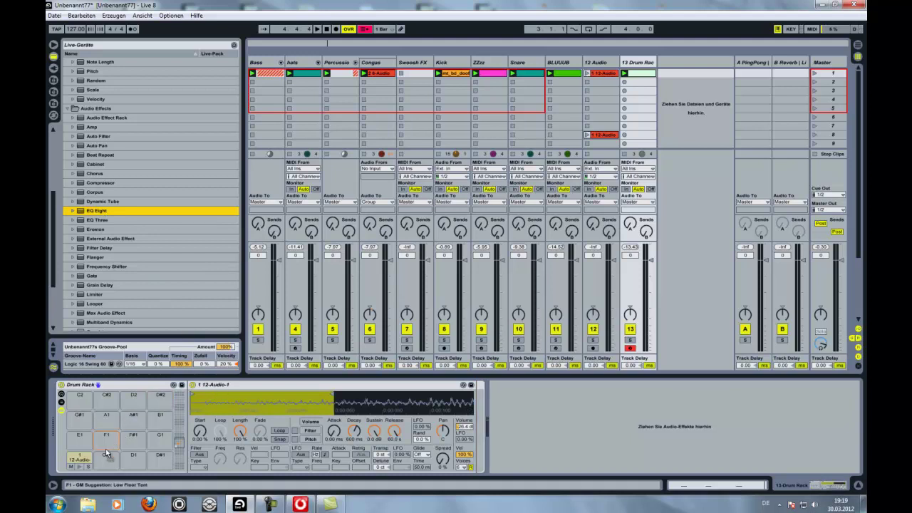
{"action": "left_click_drag", "start_coordinate": [100, 211], "coordinate": [80, 463]}
{"action": "key", "text": "space"}
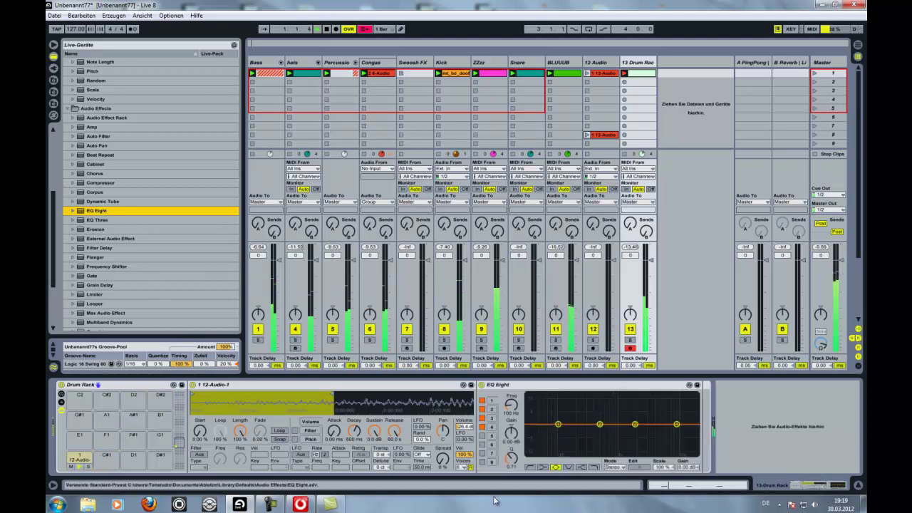
Step: Shape the C1 pad's EQ Eight with a low cut on band 1, boosted mids around 2.75 kHz and highs lowered near 10.3 kHz
{"action": "left_click", "coordinate": [531, 468]}
{"action": "left_click_drag", "start_coordinate": [560, 431], "coordinate": [677, 429]}
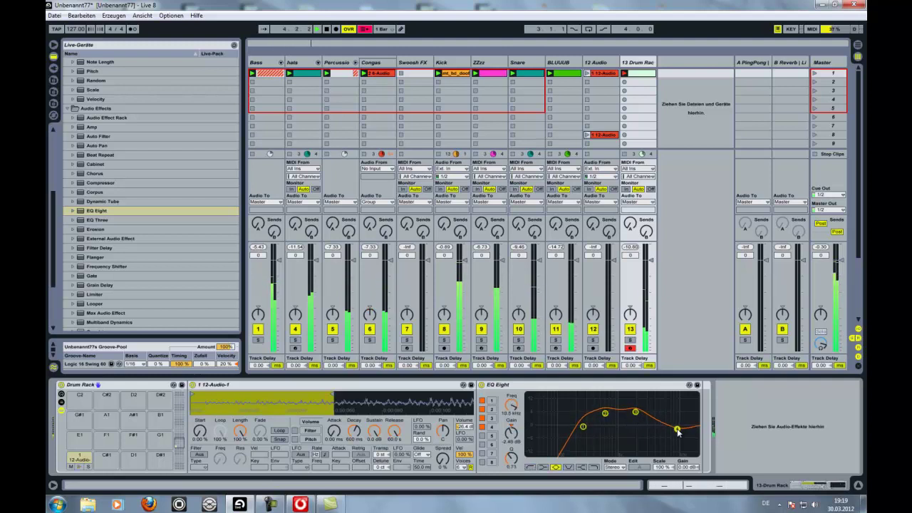
{"action": "scroll", "coordinate": [100, 285], "scroll_direction": "down", "scroll_amount": 5}
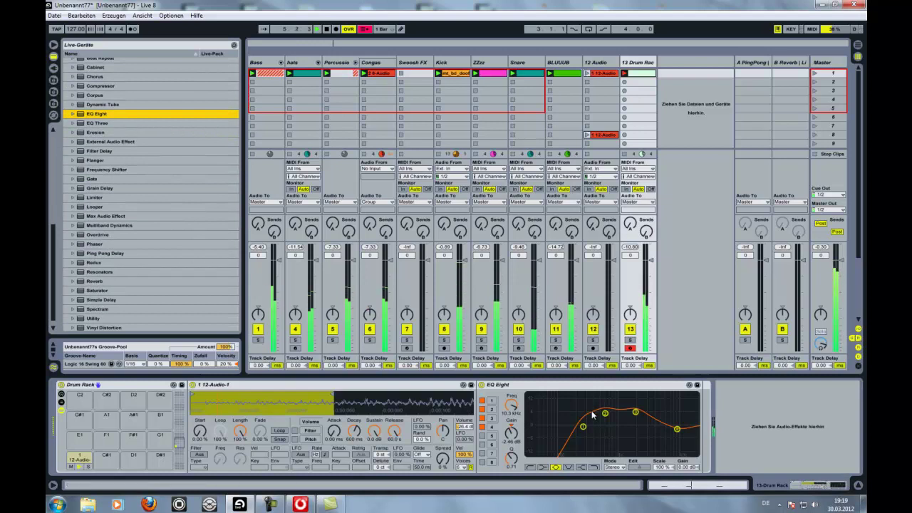
{"action": "left_click", "coordinate": [607, 414]}
{"action": "left_click_drag", "start_coordinate": [608, 418], "coordinate": [645, 417]}
Step: Add a Reverb after the C1 pad's EQ Eight and set its input filter to about 5.16 kHz
{"action": "scroll", "coordinate": [114, 256], "scroll_direction": "down", "scroll_amount": 1}
{"action": "left_click", "coordinate": [107, 270]}
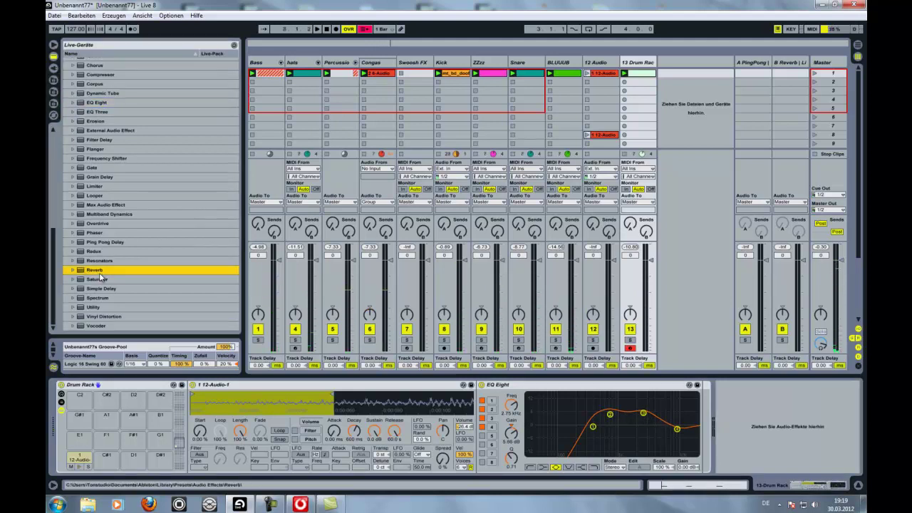
{"action": "key", "text": "Return"}
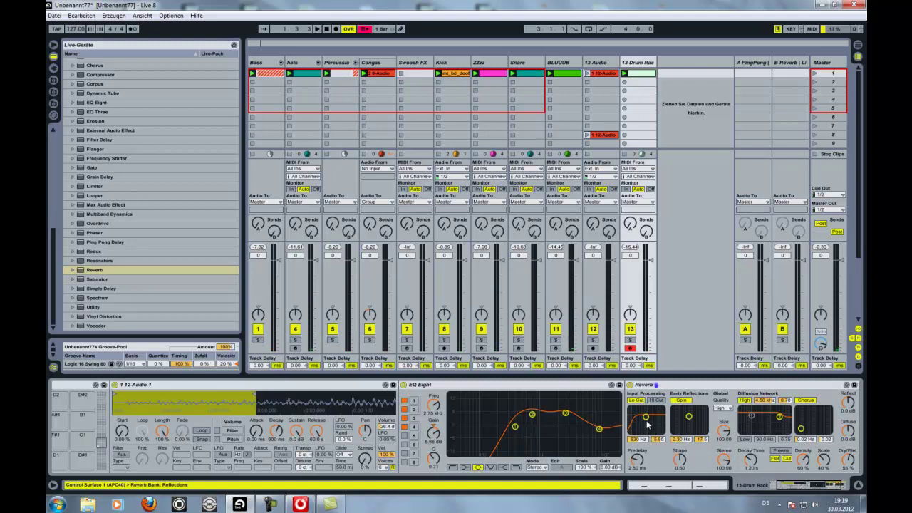
{"action": "left_click_drag", "start_coordinate": [647, 424], "coordinate": [659, 420]}
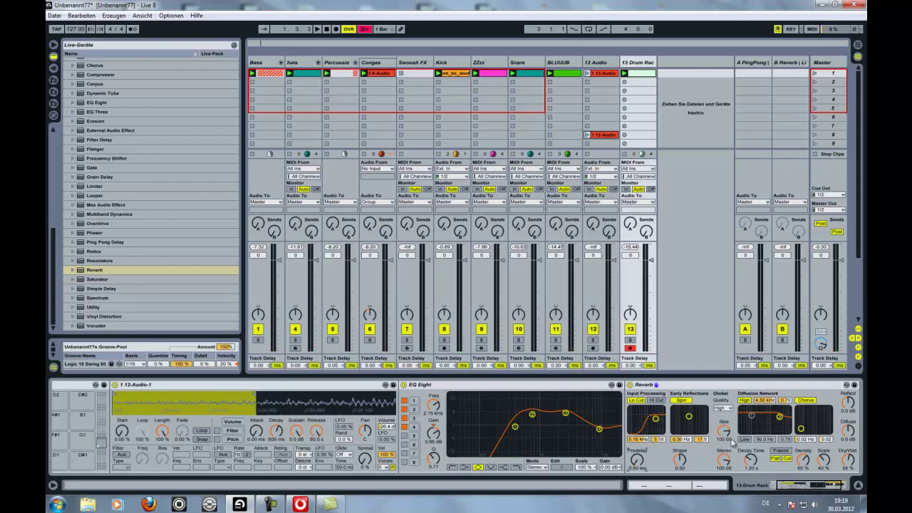
Step: Switch the Reverb's diffusion filter from high to low at 512 Hz, with dry/wet at 29 % and decay time at 679 ms
{"action": "left_click", "coordinate": [746, 439]}
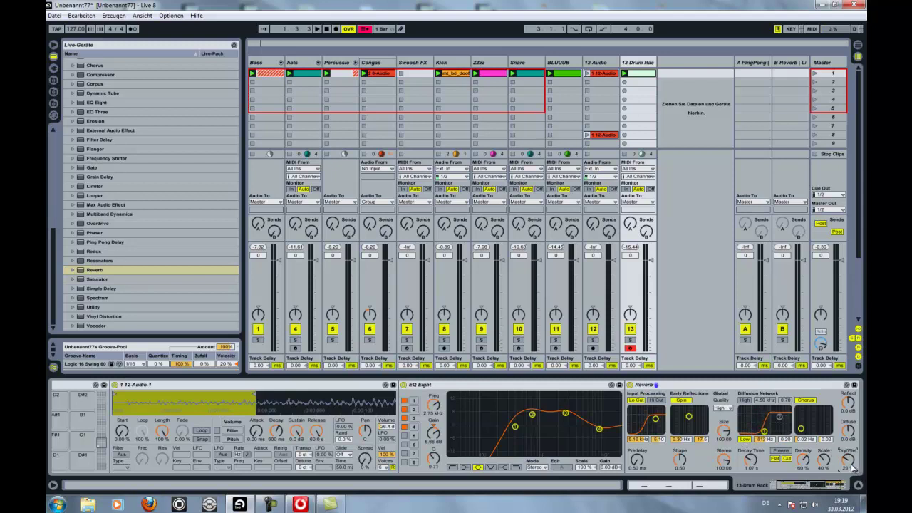
{"action": "key", "text": "space"}
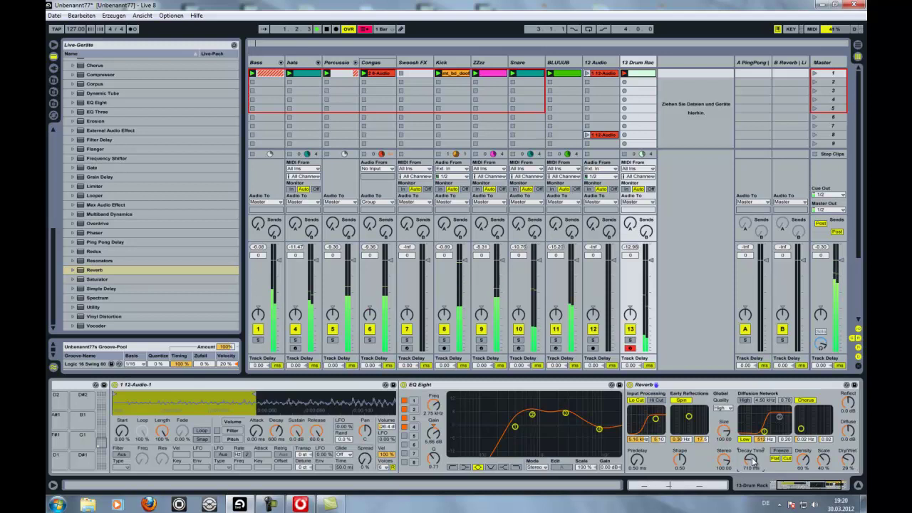
{"action": "left_click_drag", "start_coordinate": [751, 460], "coordinate": [752, 458]}
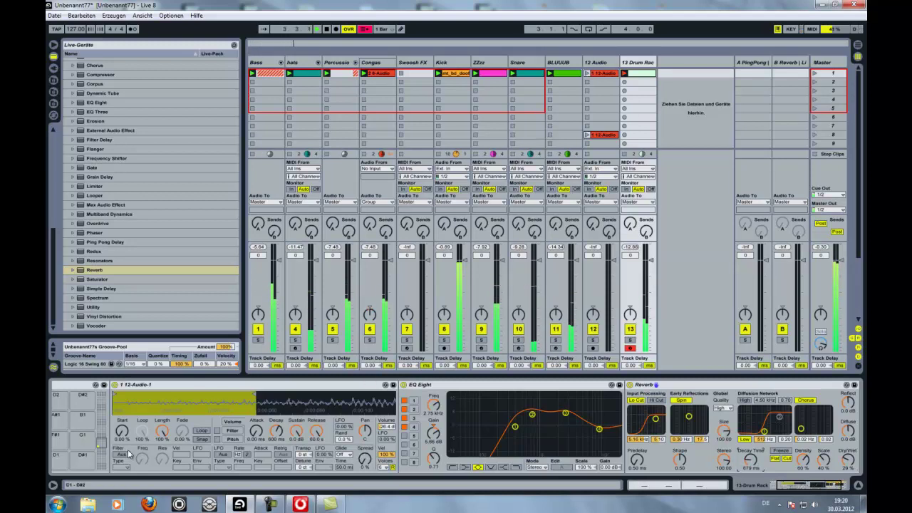
Step: Add Ping Pong Delay after the C1 pad's Reverb and reduce its feedback and dry/wet amount to about 28 %
{"action": "left_click", "coordinate": [804, 489]}
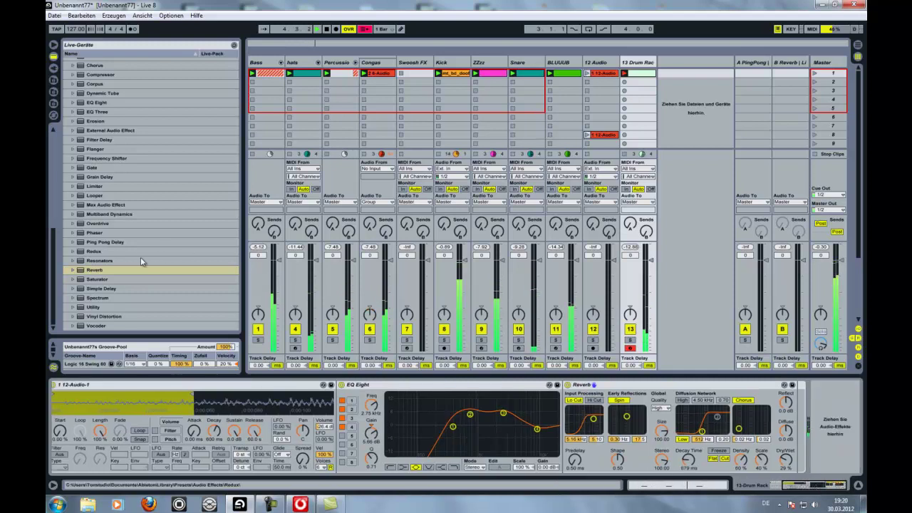
{"action": "left_click", "coordinate": [130, 243]}
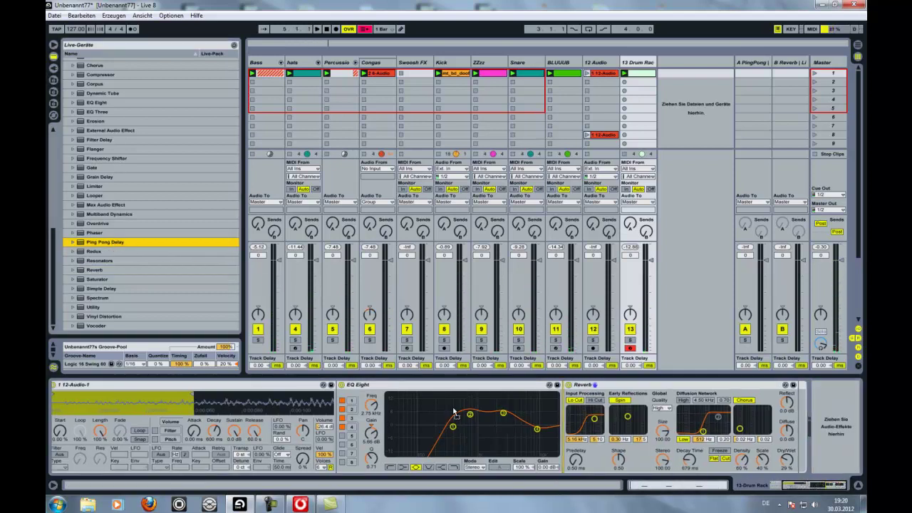
{"action": "left_click_drag", "start_coordinate": [745, 415], "coordinate": [787, 422]}
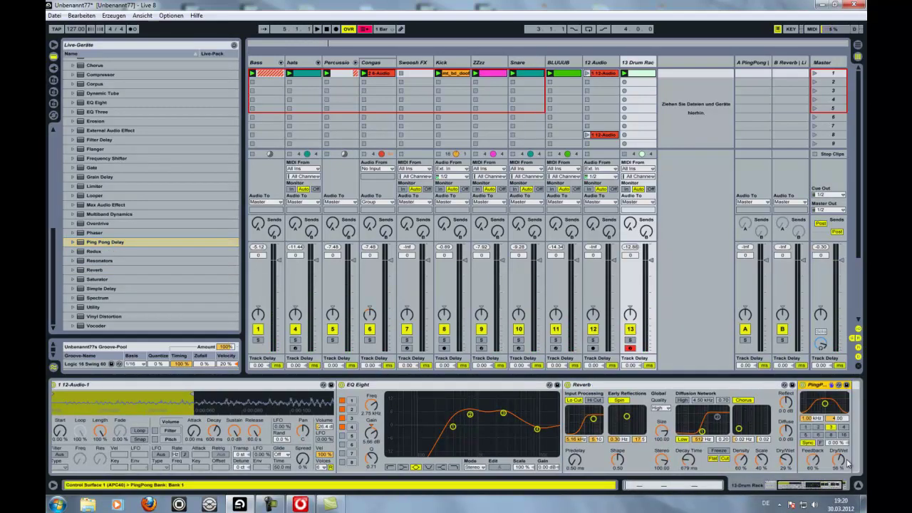
{"action": "left_click_drag", "start_coordinate": [843, 461], "coordinate": [833, 485]}
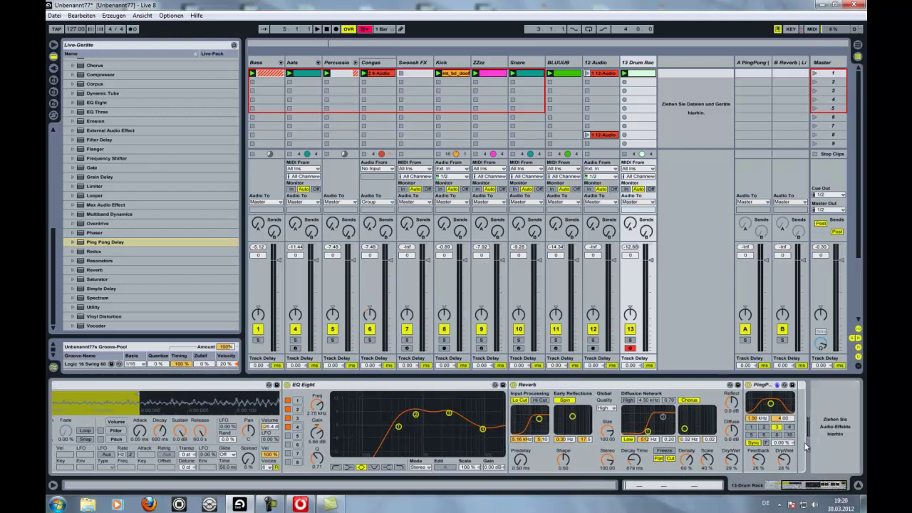
Step: Audition the Drum Rack soloed and in the mix, lowering the delay's feedback, setting dry/wet to 23 % and its filter to 1.52 kHz
{"action": "left_click", "coordinate": [630, 340]}
{"action": "key", "text": "space"}
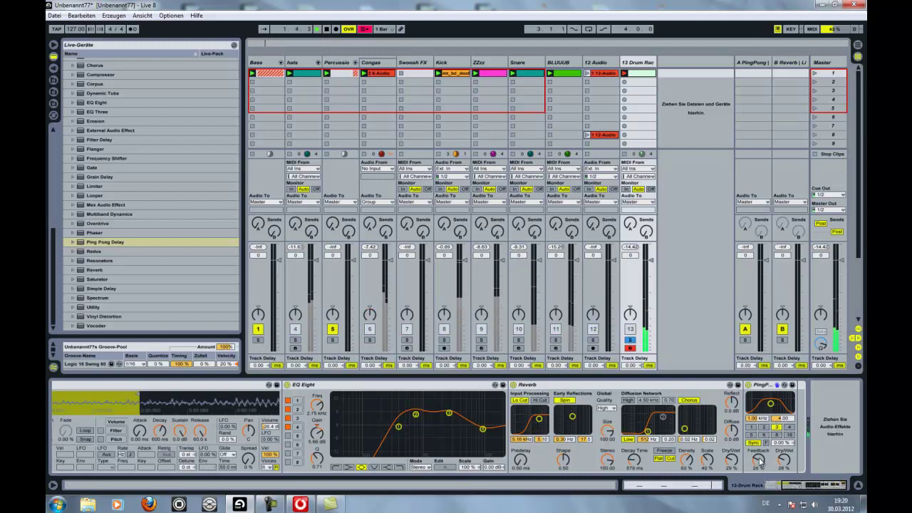
{"action": "left_click_drag", "start_coordinate": [760, 461], "coordinate": [761, 465]}
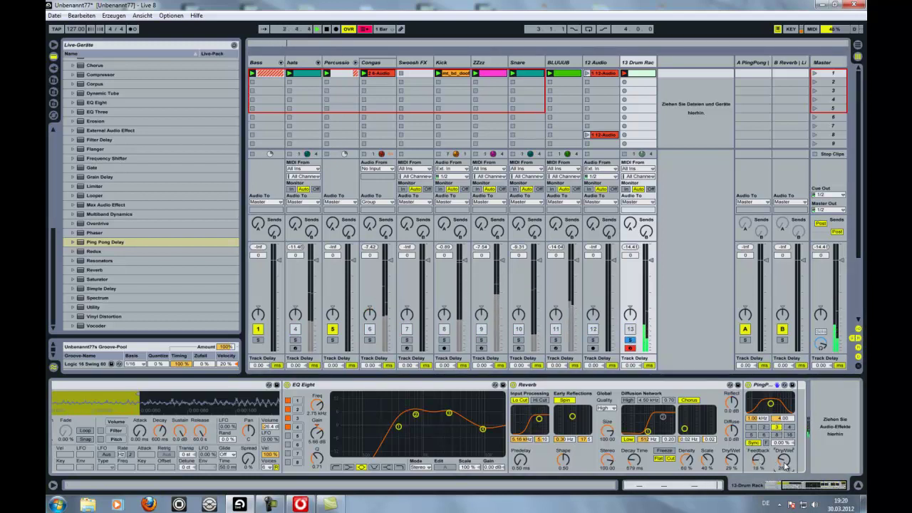
{"action": "left_click", "coordinate": [630, 341]}
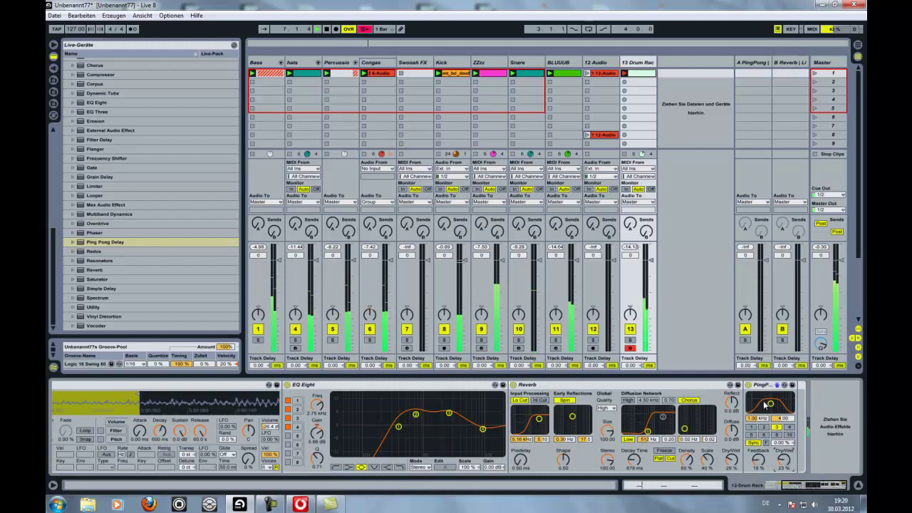
{"action": "left_click_drag", "start_coordinate": [770, 408], "coordinate": [775, 408]}
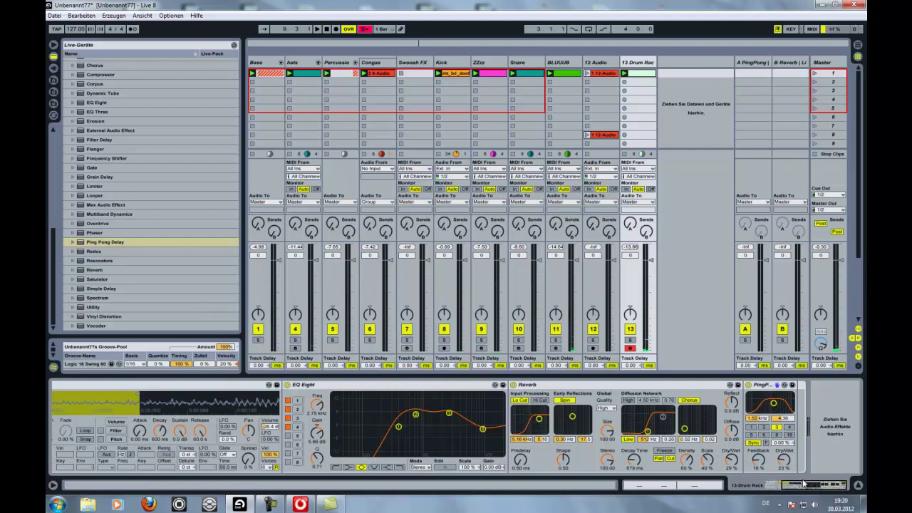
Step: Audition the 12-Audio clip in scene 8 together with the other tracks
{"action": "left_click", "coordinate": [601, 135]}
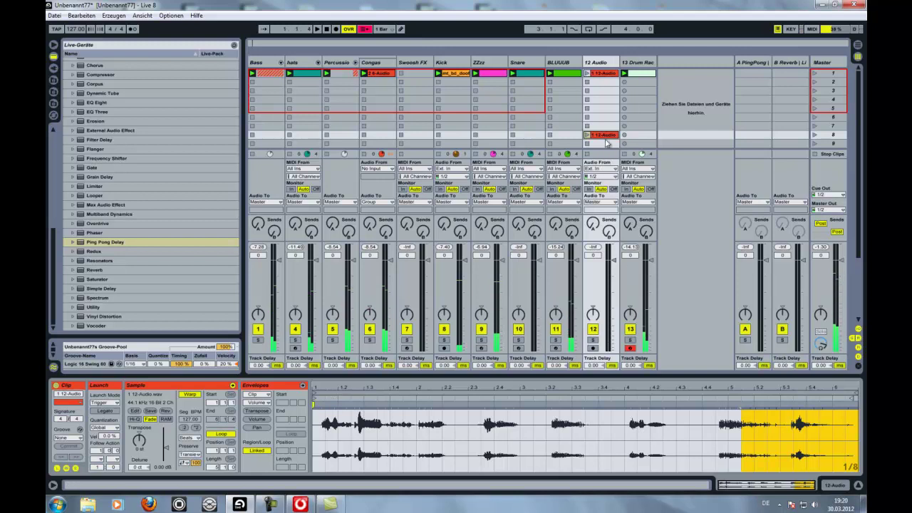
{"action": "left_click", "coordinate": [587, 134]}
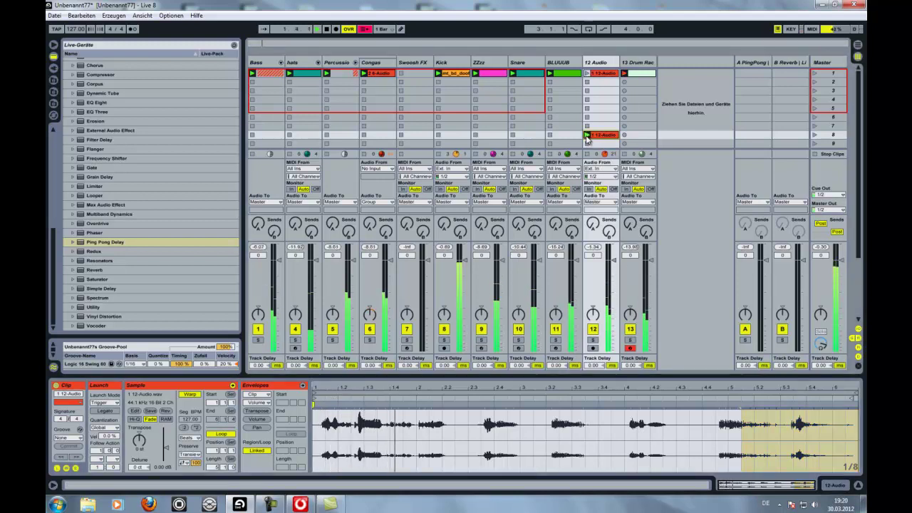
{"action": "key", "text": "space"}
Step: Select the scene 8 audio clip from just after its start to just past 2.2, crop the sample to it and play it
{"action": "left_click_drag", "start_coordinate": [853, 393], "coordinate": [438, 404]}
{"action": "left_click_drag", "start_coordinate": [315, 394], "coordinate": [323, 395]}
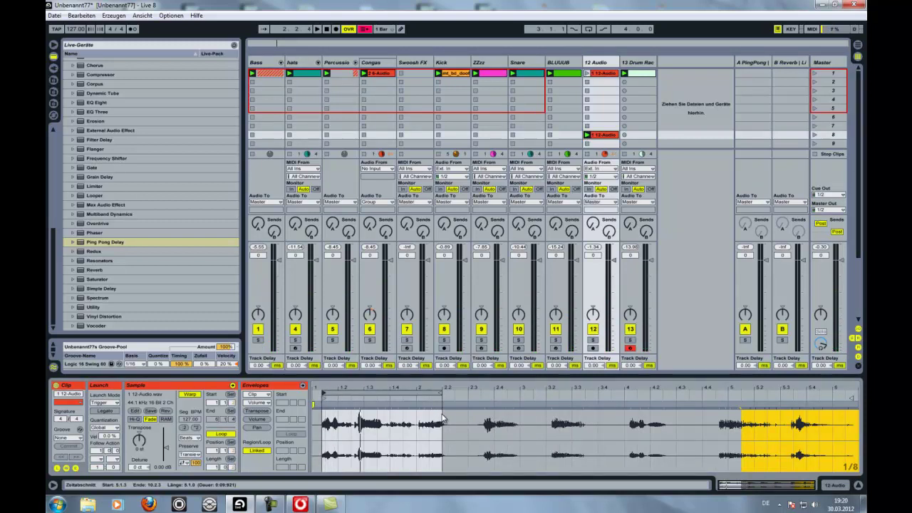
{"action": "mouse_move", "coordinate": [440, 392]}
{"action": "left_mouse_down"}
{"action": "mouse_move", "coordinate": [454, 393]}
{"action": "mouse_move", "coordinate": [325, 425]}
{"action": "left_mouse_up"}
{"action": "right_click", "coordinate": [326, 425]}
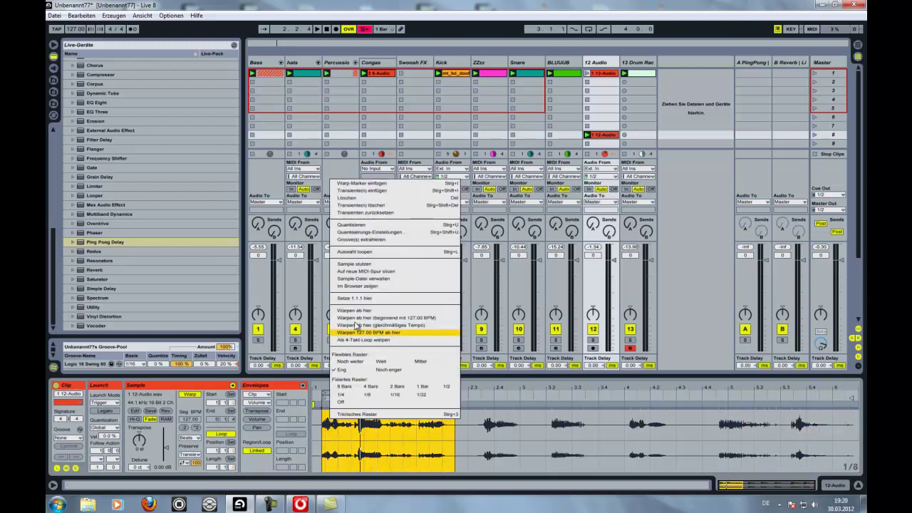
{"action": "left_click", "coordinate": [369, 266]}
{"action": "key", "text": "space"}
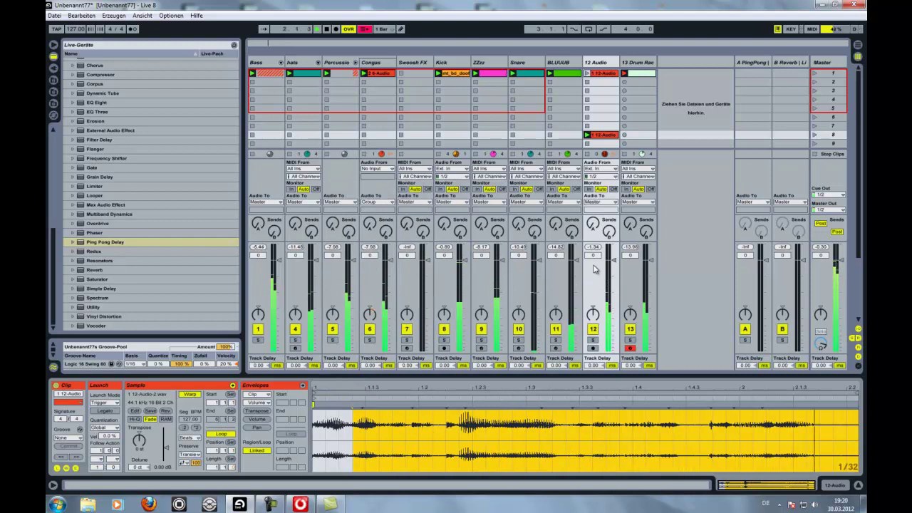
Step: Load the cropped clip from scene 8 onto the C#1 pad of the Drum Rack
{"action": "left_click", "coordinate": [646, 65]}
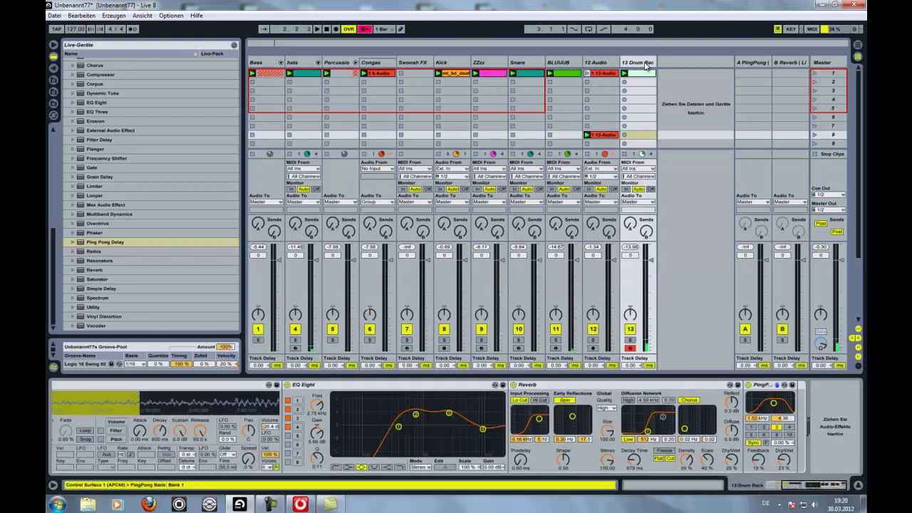
{"action": "left_click", "coordinate": [610, 137]}
{"action": "left_click", "coordinate": [645, 69]}
{"action": "left_click_drag", "start_coordinate": [836, 483], "coordinate": [725, 492]}
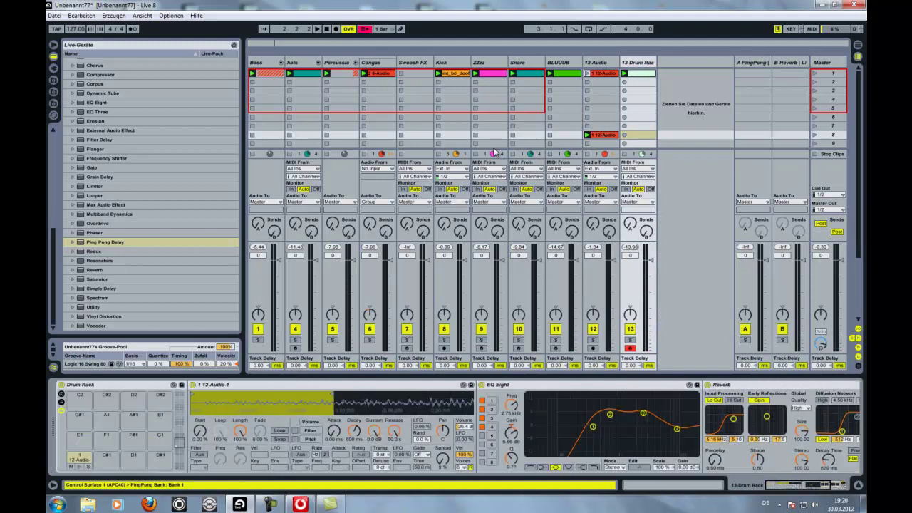
{"action": "left_click_drag", "start_coordinate": [597, 135], "coordinate": [105, 464]}
Step: Transpose the C#1 pad's sample by -7 st and add a Reverb with a decay time of about 1.9 s
{"action": "left_click", "coordinate": [79, 457]}
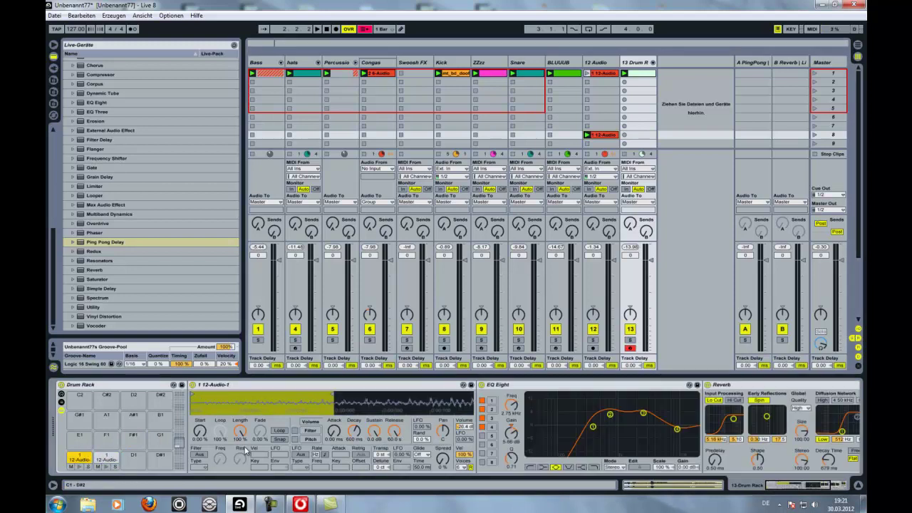
{"action": "left_click", "coordinate": [118, 457]}
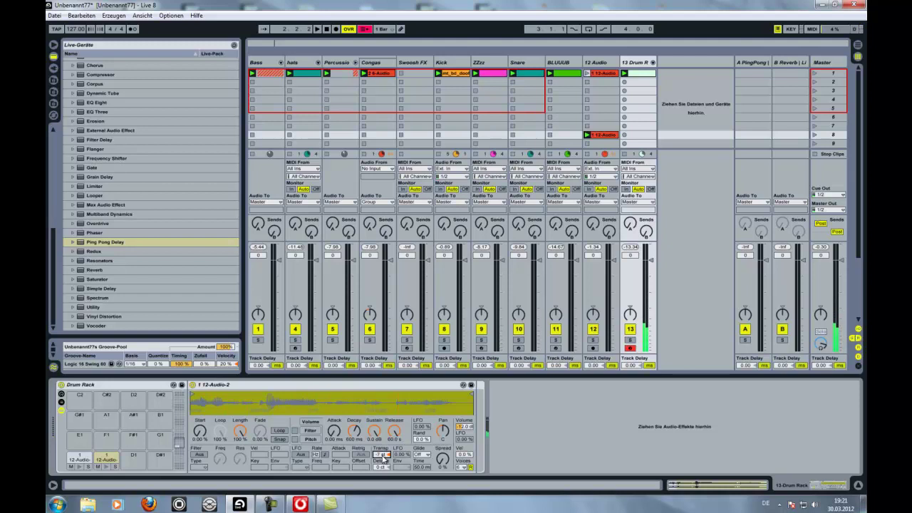
{"action": "left_click", "coordinate": [100, 271]}
{"action": "key", "text": "Return"}
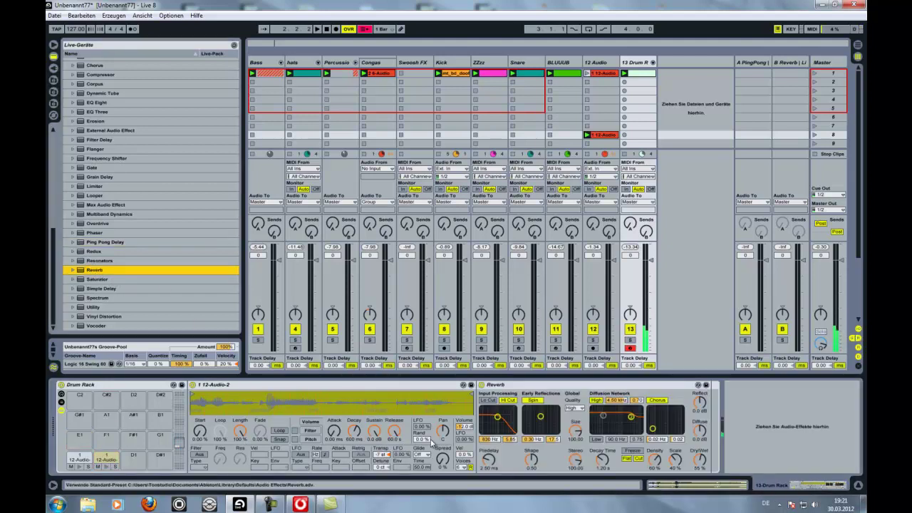
{"action": "left_click_drag", "start_coordinate": [601, 460], "coordinate": [602, 461]}
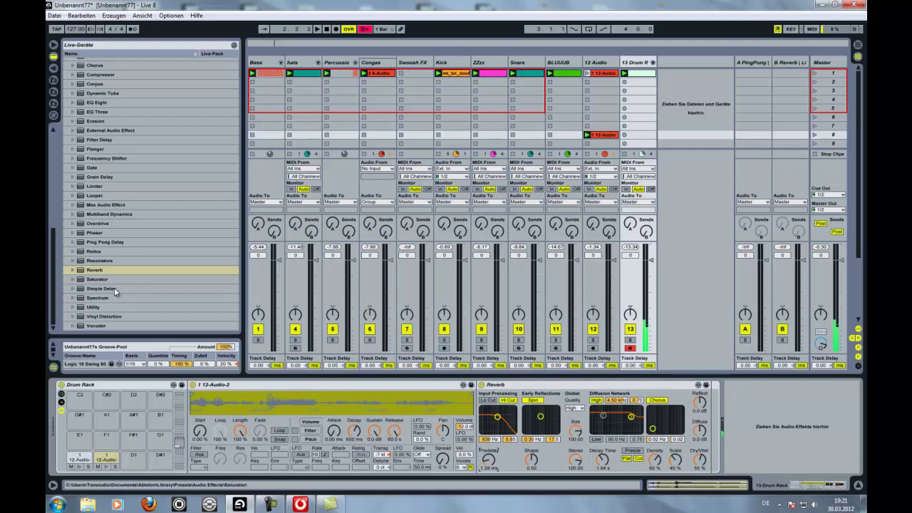
Step: Insert EQ Eight before the C#1 pad's Reverb, with a high cut on band 4, a low cut on band 1 and a boosted band 2
{"action": "left_click", "coordinate": [96, 103]}
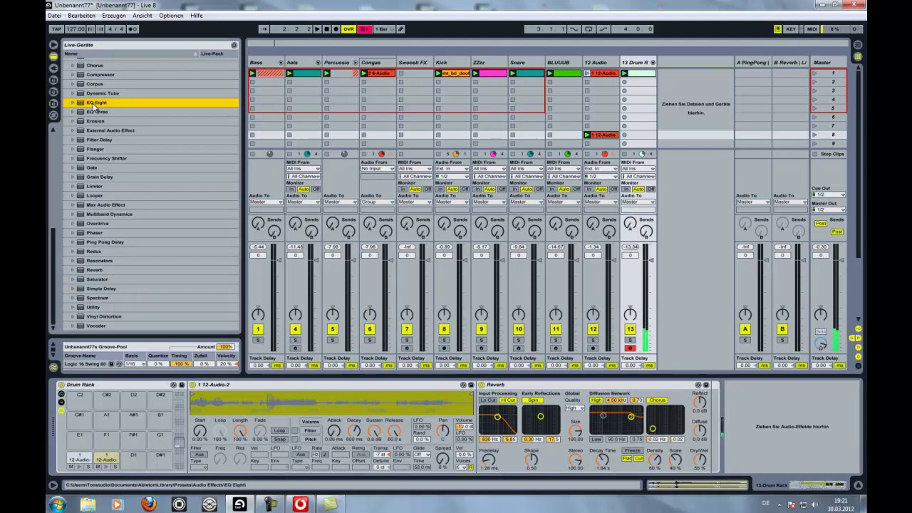
{"action": "left_click_drag", "start_coordinate": [462, 394], "coordinate": [467, 403]}
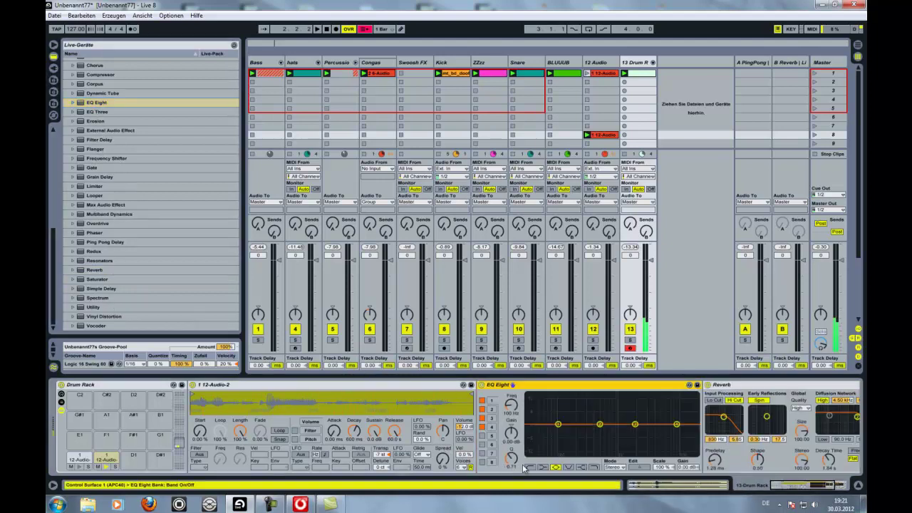
{"action": "left_click", "coordinate": [675, 424]}
{"action": "left_click", "coordinate": [596, 468]}
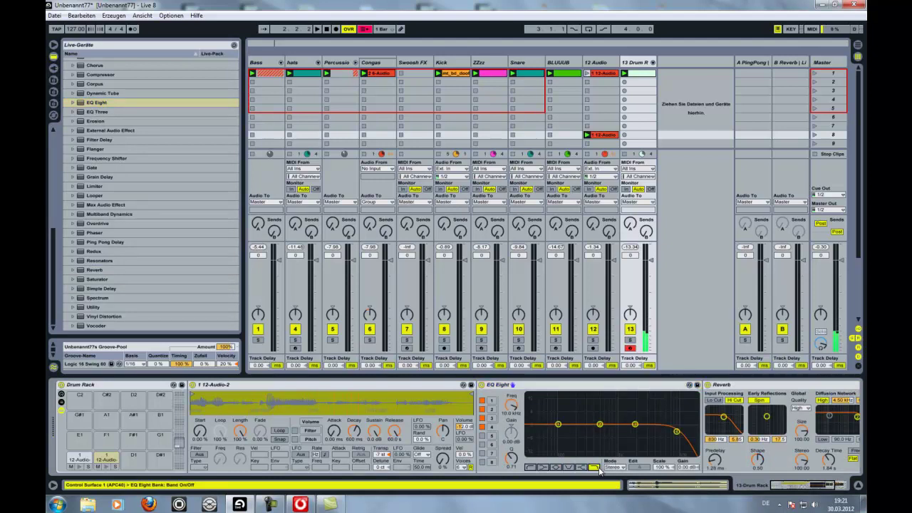
{"action": "left_click_drag", "start_coordinate": [674, 432], "coordinate": [566, 433]}
{"action": "left_click", "coordinate": [530, 467]}
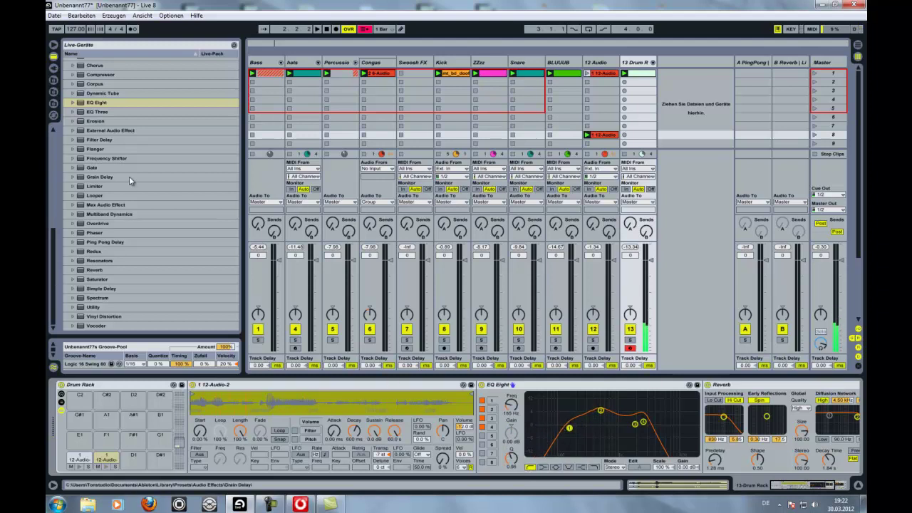
Step: Play the Kick, Snare and Drum Rack tracks soloed and delete the long D1 note from the Drum Rack clip
{"action": "left_click", "coordinate": [518, 341]}
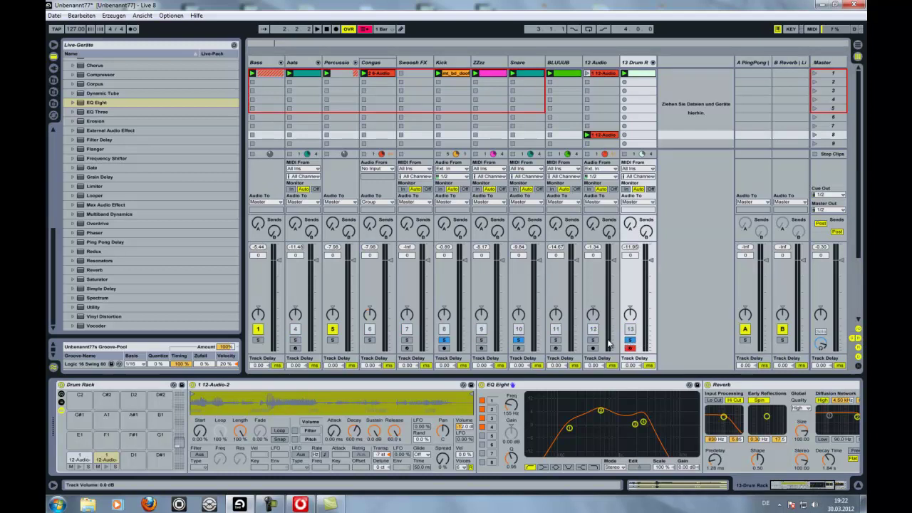
{"action": "key", "text": "space"}
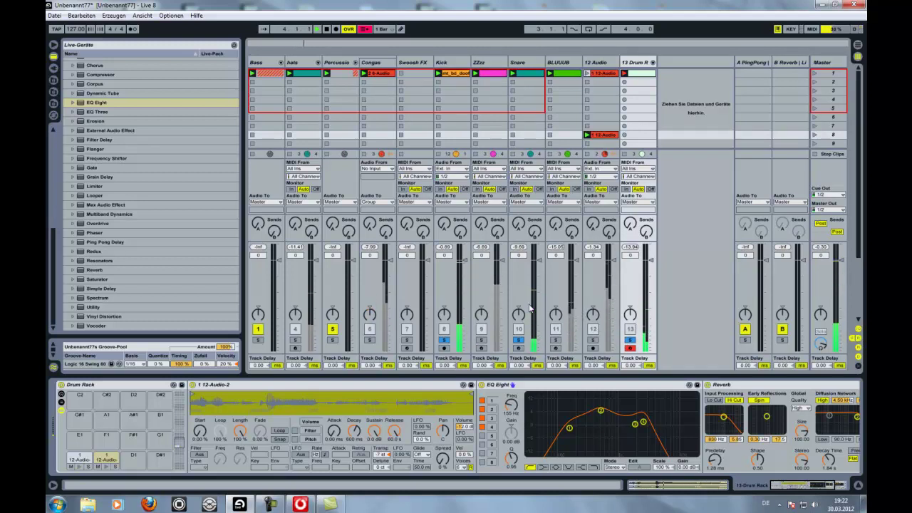
{"action": "left_click", "coordinate": [651, 74]}
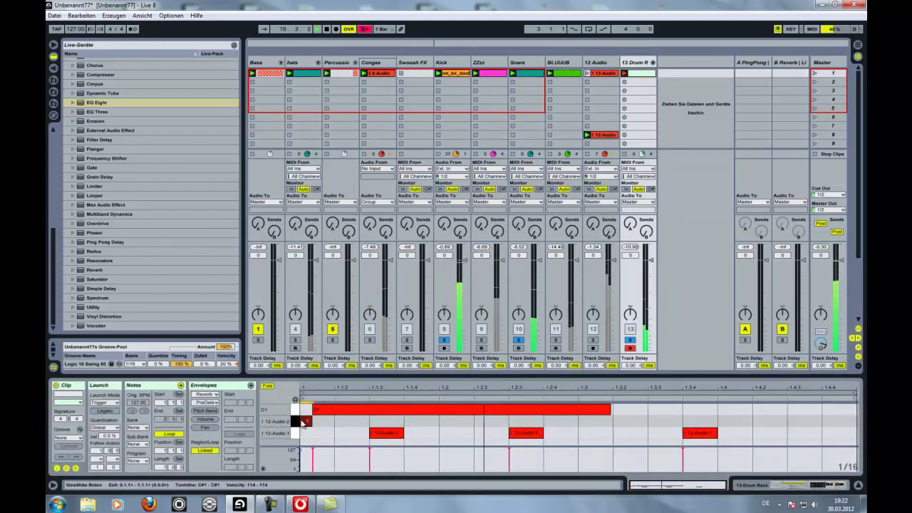
{"action": "double_click", "coordinate": [325, 411]}
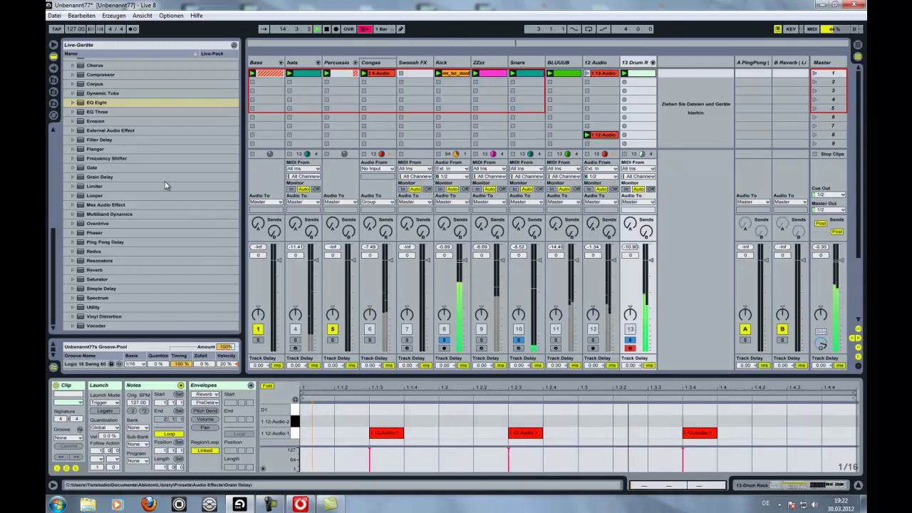
Step: Bring the Bass and hats tracks into the soloed playback to hear them with the Kick, Snare and Drum Rack
{"action": "scroll", "coordinate": [204, 151], "scroll_direction": "up", "scroll_amount": 4}
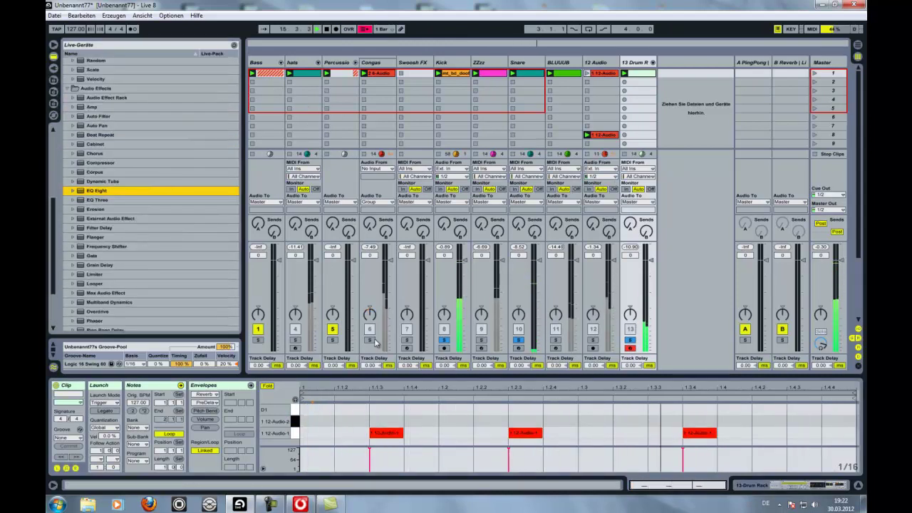
{"action": "left_click", "coordinate": [259, 341]}
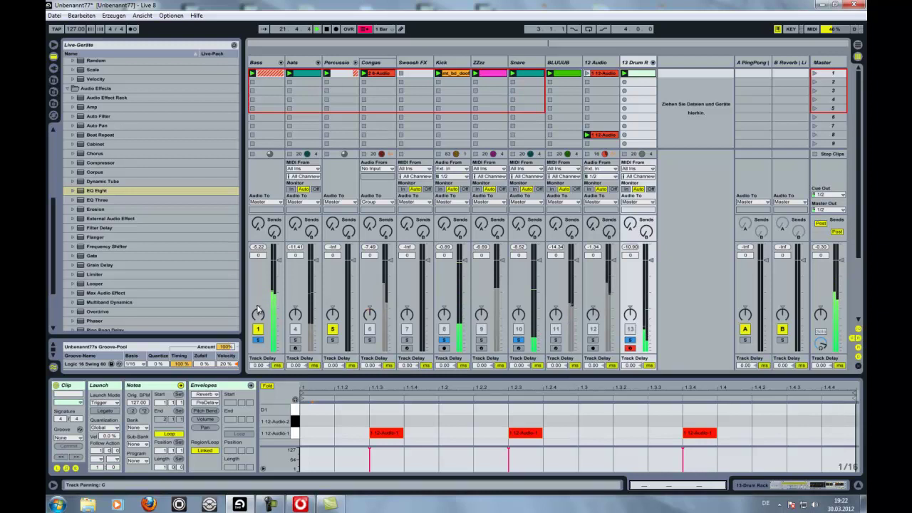
{"action": "left_click", "coordinate": [293, 342]}
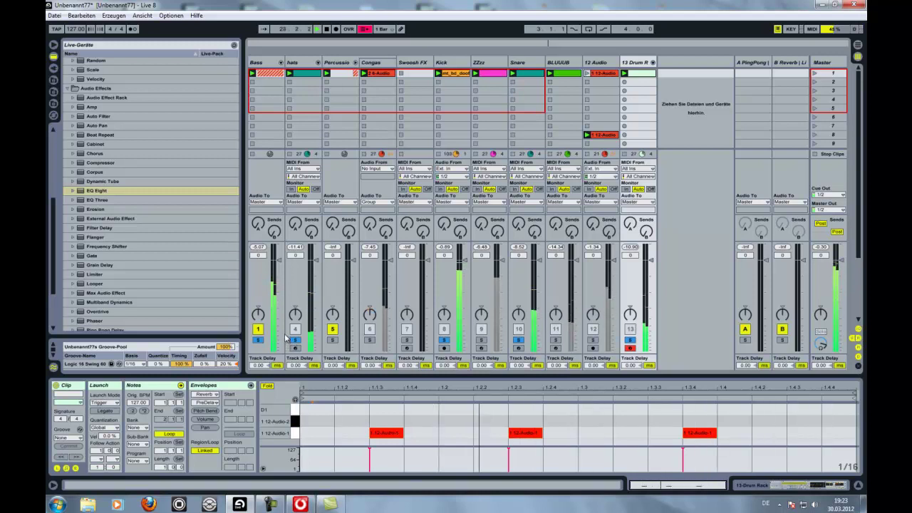
{"action": "scroll", "coordinate": [129, 249], "scroll_direction": "up", "scroll_amount": 5}
{"action": "scroll", "coordinate": [128, 249], "scroll_direction": "down", "scroll_amount": 3}
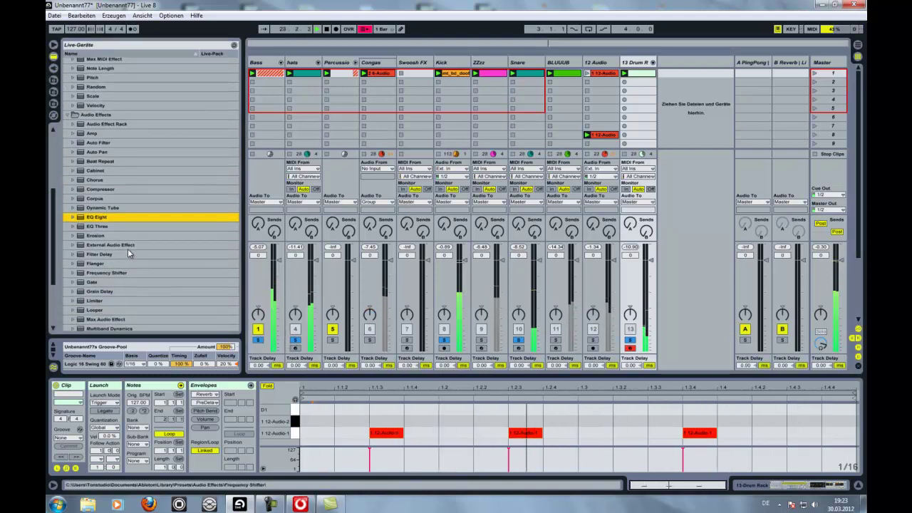
{"action": "scroll", "coordinate": [128, 248], "scroll_direction": "down", "scroll_amount": 3}
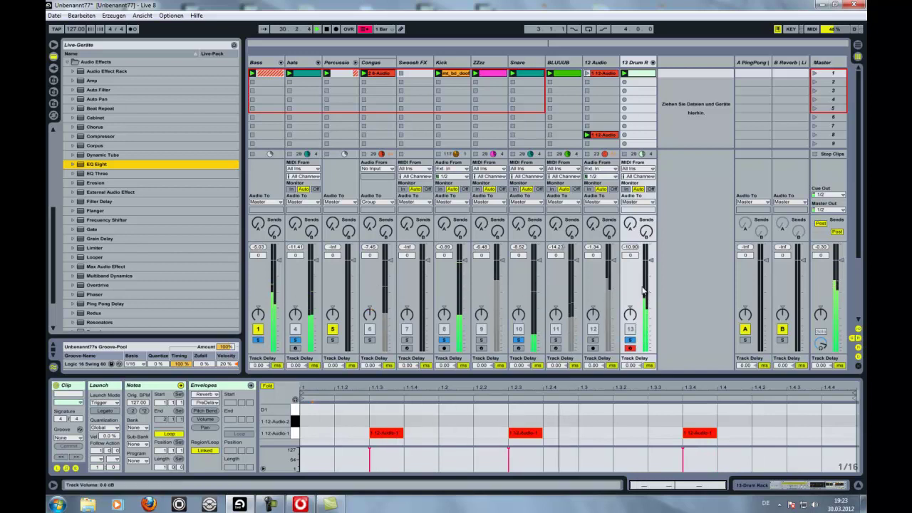
Step: Raise the Drum Rack track's sends to the Ping Pong return A and the Reverb return B
{"action": "mouse_move", "coordinate": [648, 232]}
{"action": "left_mouse_down"}
{"action": "mouse_move", "coordinate": [648, 219]}
{"action": "mouse_move", "coordinate": [650, 233]}
{"action": "left_mouse_up"}
{"action": "left_click", "coordinate": [631, 225]}
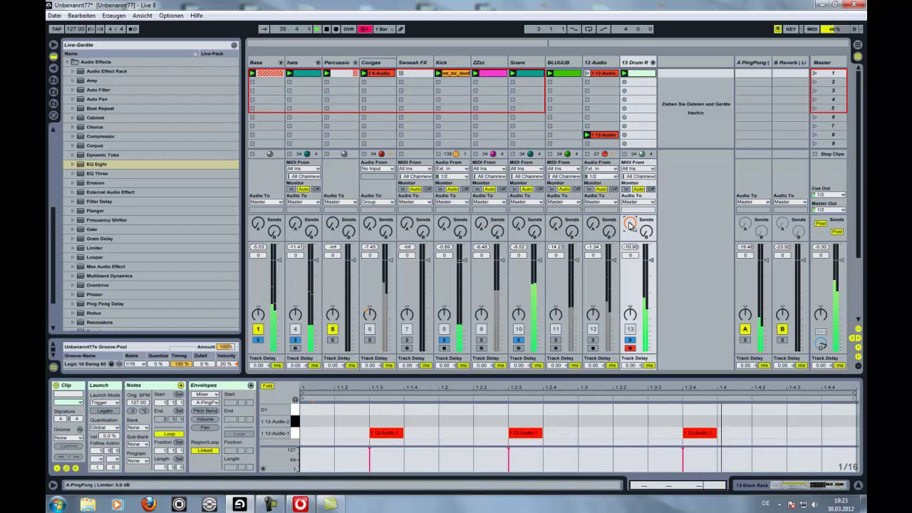
{"action": "left_click", "coordinate": [647, 231]}
{"action": "left_click_drag", "start_coordinate": [647, 234], "coordinate": [648, 236]}
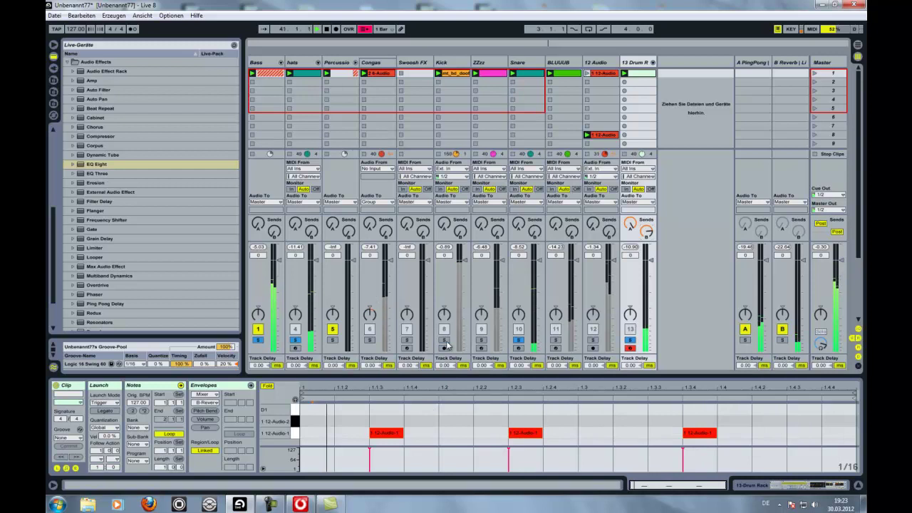
Step: Solo the Swoosh FX, Congas and Percussio tracks as well and lower the Congas volume to -4.8 dB
{"action": "left_click", "coordinate": [406, 339]}
{"action": "left_click", "coordinate": [370, 341]}
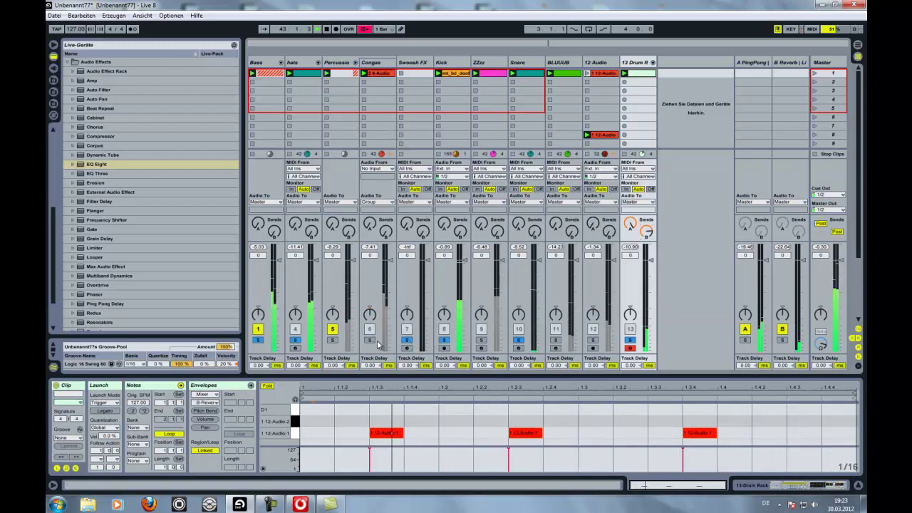
{"action": "left_click", "coordinate": [371, 340]}
{"action": "left_click", "coordinate": [371, 341]}
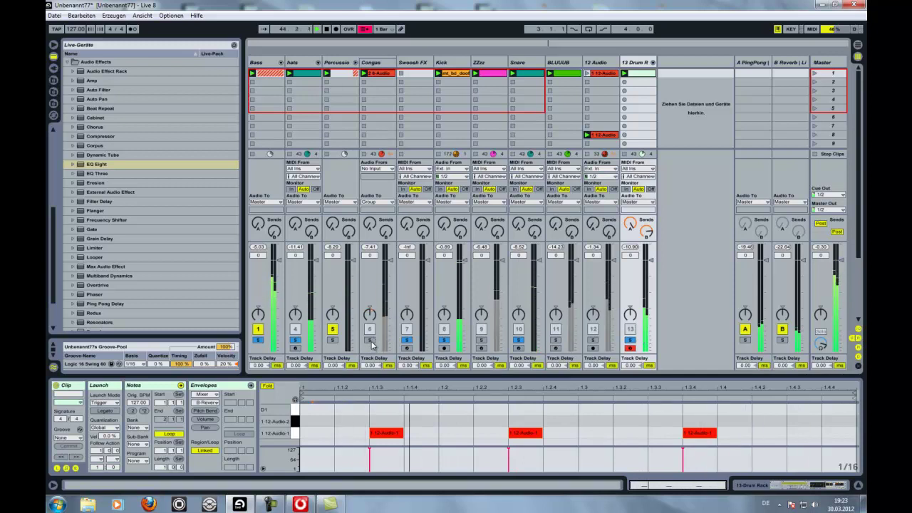
{"action": "left_click", "coordinate": [371, 342]}
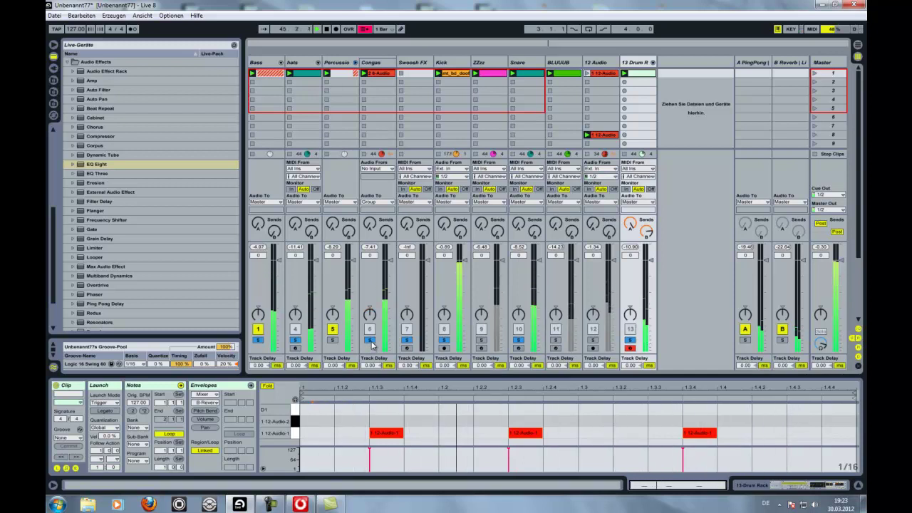
{"action": "left_click", "coordinate": [332, 341]}
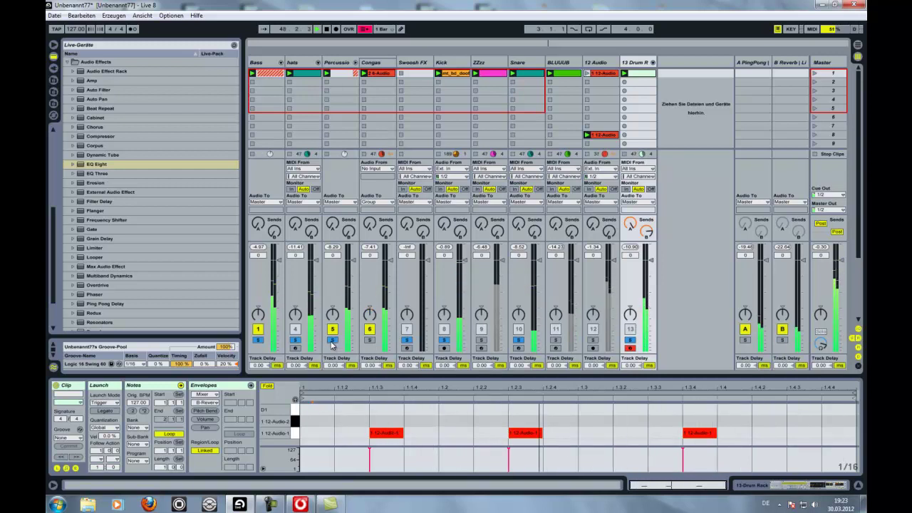
{"action": "left_click_drag", "start_coordinate": [389, 259], "coordinate": [390, 275]}
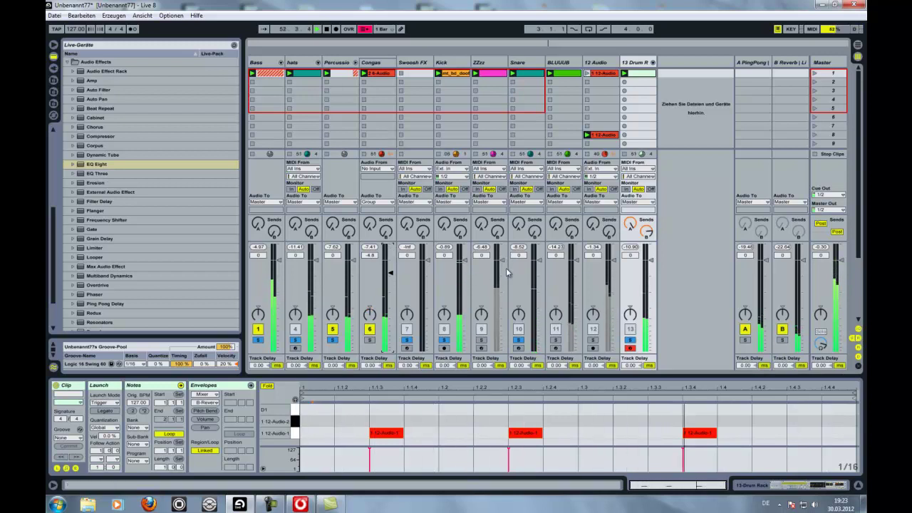
Step: Arm the ZZzz track, open its Instrument Rack and set the Macro 1 decay time to about 384 ms
{"action": "left_click", "coordinate": [482, 347]}
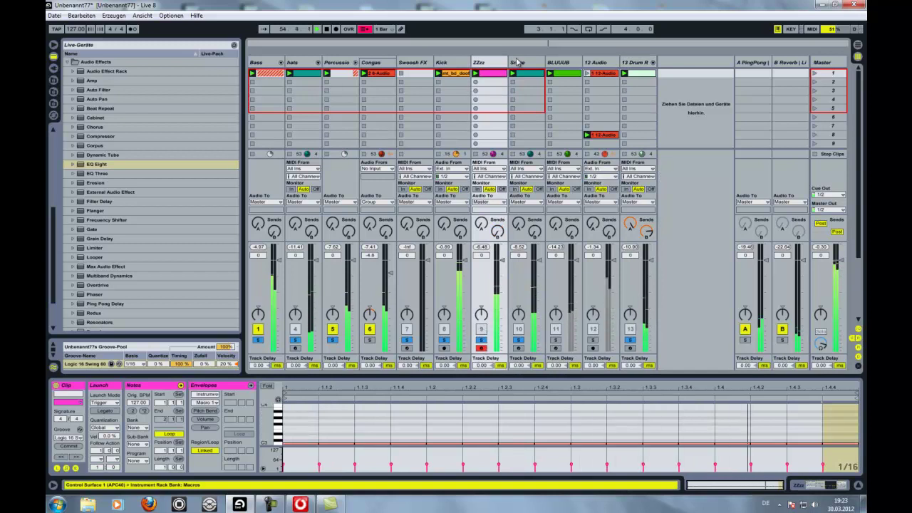
{"action": "double_click", "coordinate": [490, 63]}
{"action": "left_click_drag", "start_coordinate": [80, 426], "coordinate": [78, 418]}
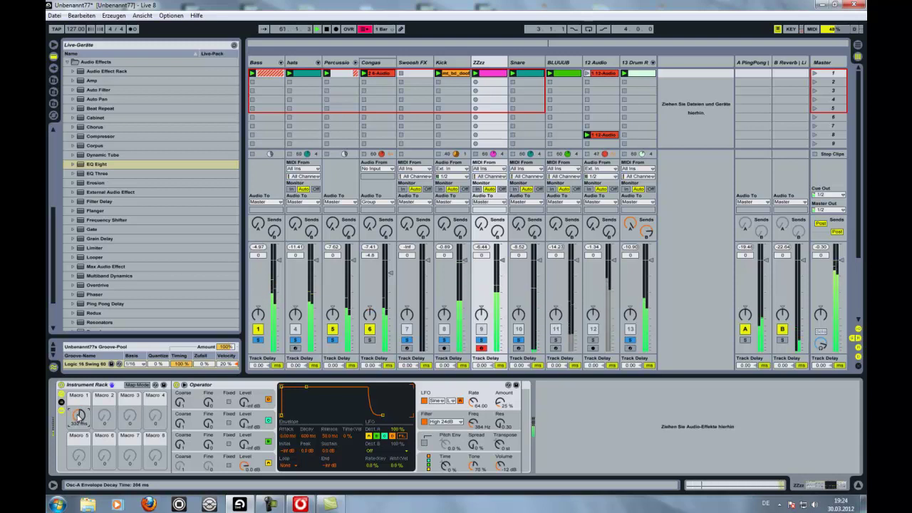
Step: Arm the Drum Rack and Swoosh FX tracks in turn and clear the solo so that all tracks play
{"action": "left_click", "coordinate": [630, 349]}
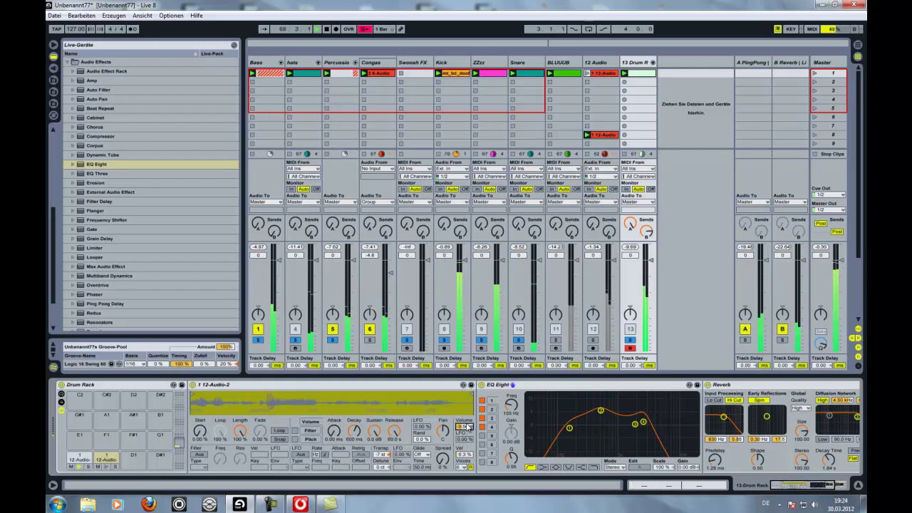
{"action": "left_click", "coordinate": [406, 349]}
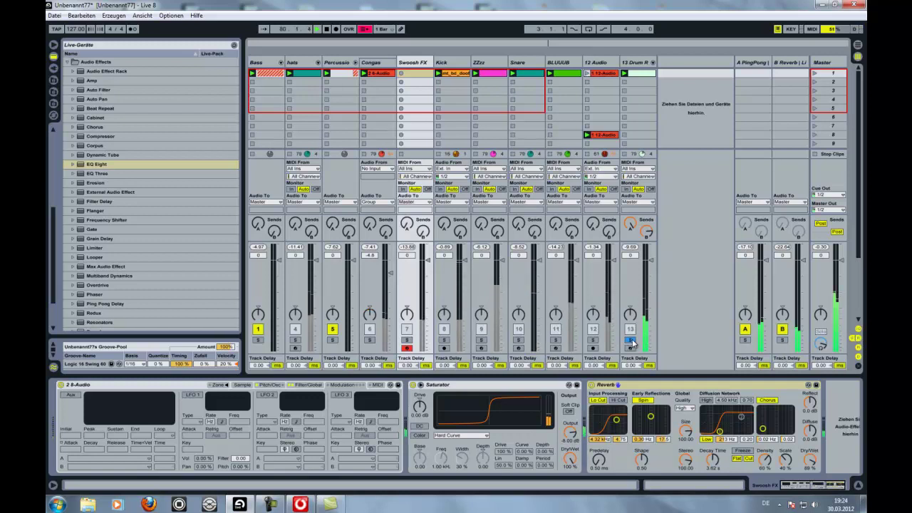
{"action": "left_click", "coordinate": [630, 340]}
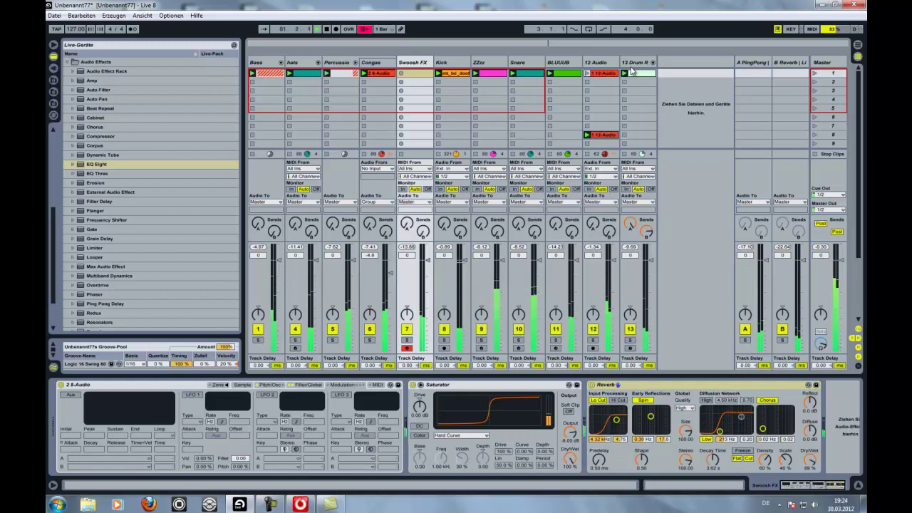
Step: Open the Drum Rack track's MIDI clip, arm the track and show its device chain
{"action": "left_click", "coordinate": [631, 69]}
{"action": "double_click", "coordinate": [640, 74]}
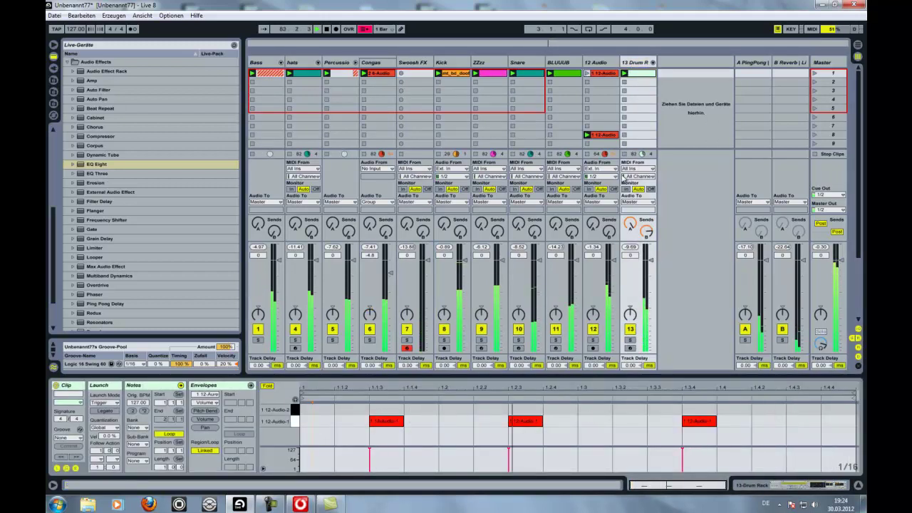
{"action": "left_click", "coordinate": [645, 62]}
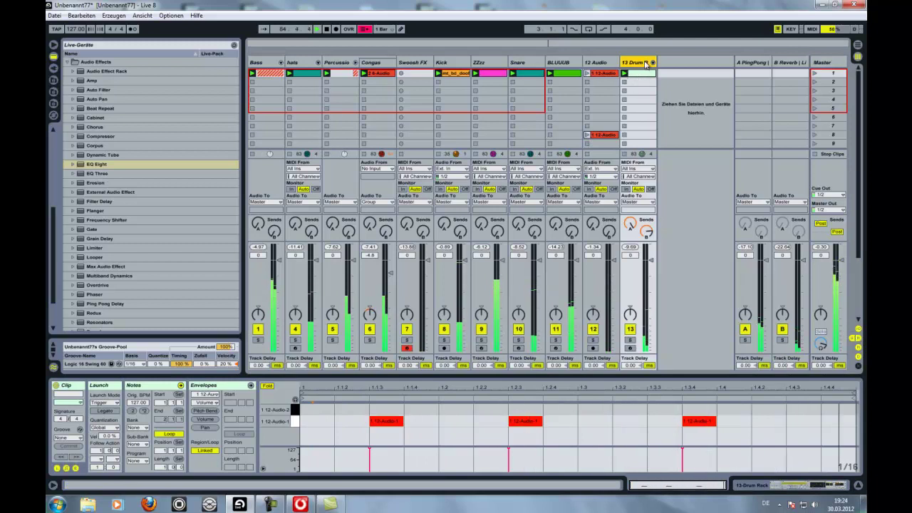
{"action": "left_click", "coordinate": [630, 346]}
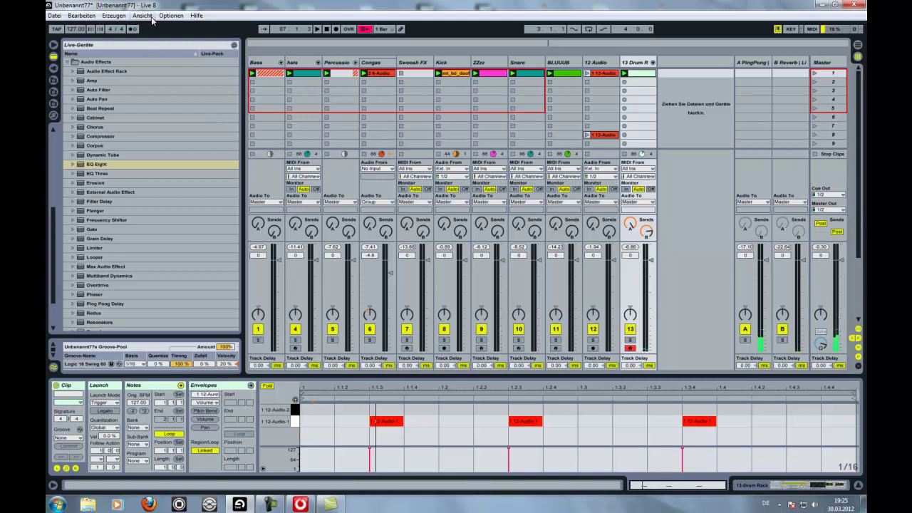
{"action": "double_click", "coordinate": [634, 61]}
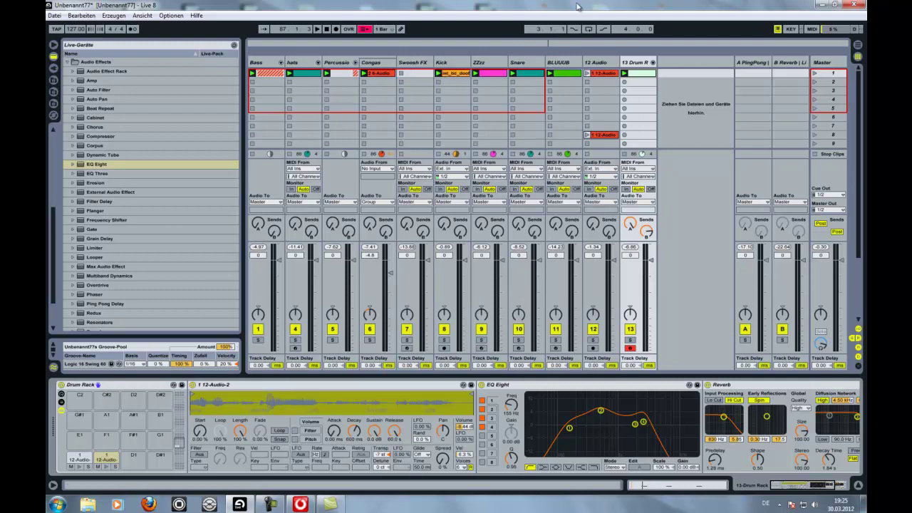
Step: Play all tracks, set Macro 1 of the ZZzz track's Instrument Rack to 128 ms and stop playback
{"action": "key", "text": "space"}
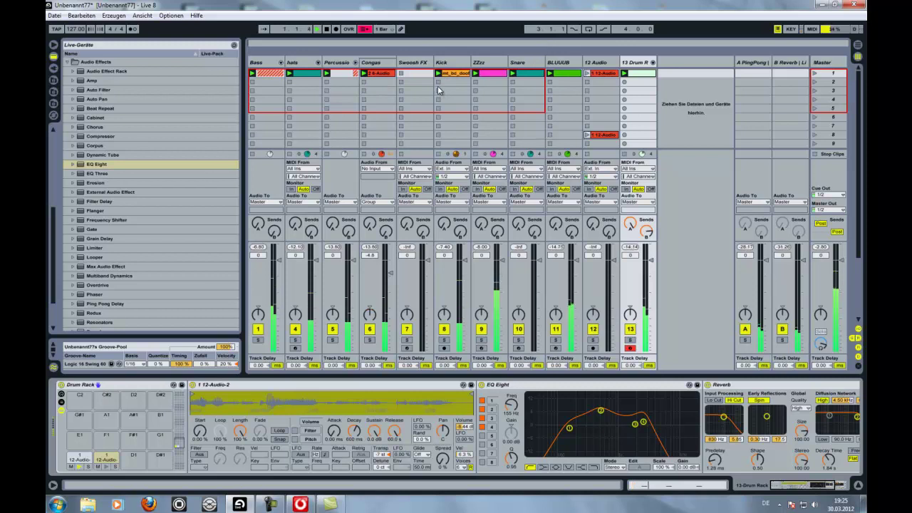
{"action": "left_click", "coordinate": [489, 63]}
{"action": "left_click_drag", "start_coordinate": [79, 415], "coordinate": [79, 416]}
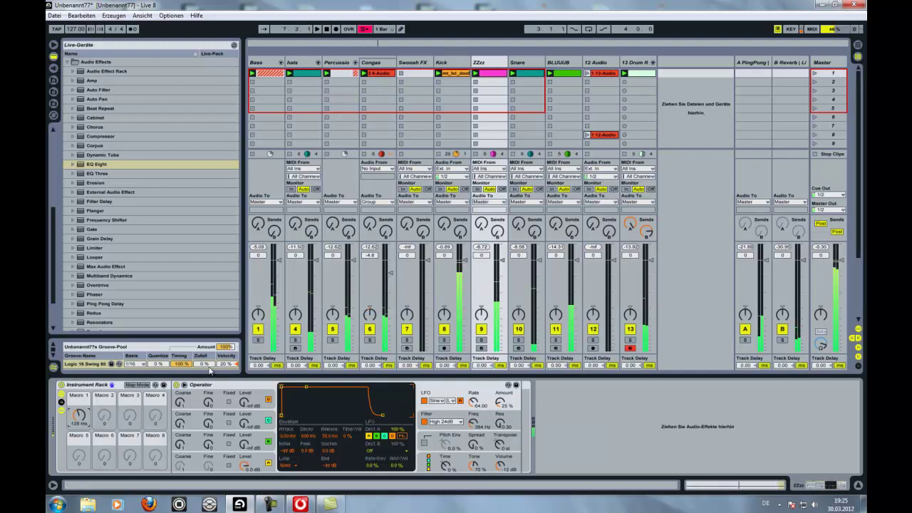
{"action": "key", "text": "space"}
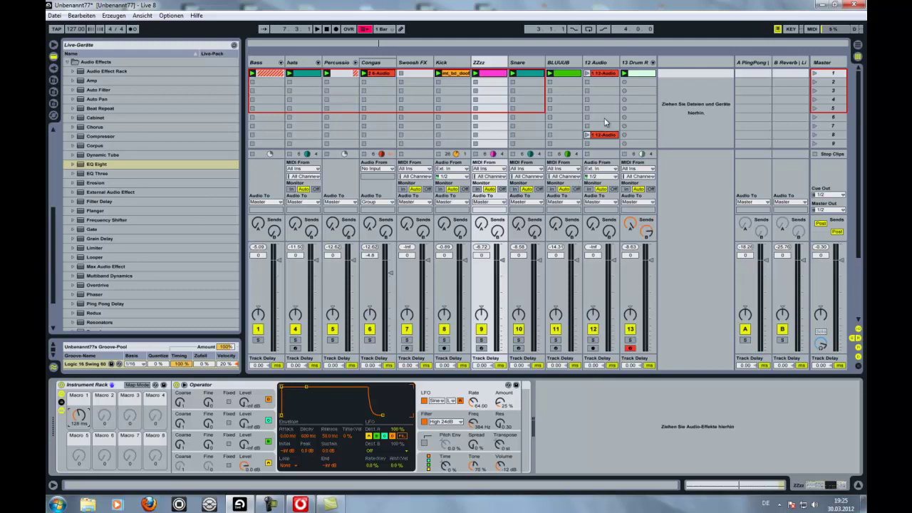
Step: Delete the scene 8 clip from the 12 Audio track and enlarge the clip grid to show 14 scenes
{"action": "left_click", "coordinate": [610, 135]}
{"action": "key", "text": "Delete"}
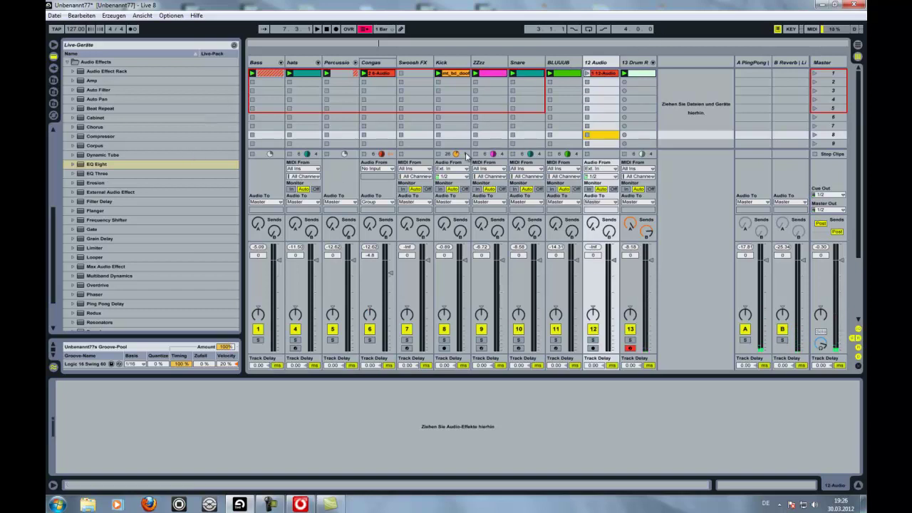
{"action": "left_click_drag", "start_coordinate": [497, 242], "coordinate": [486, 290]}
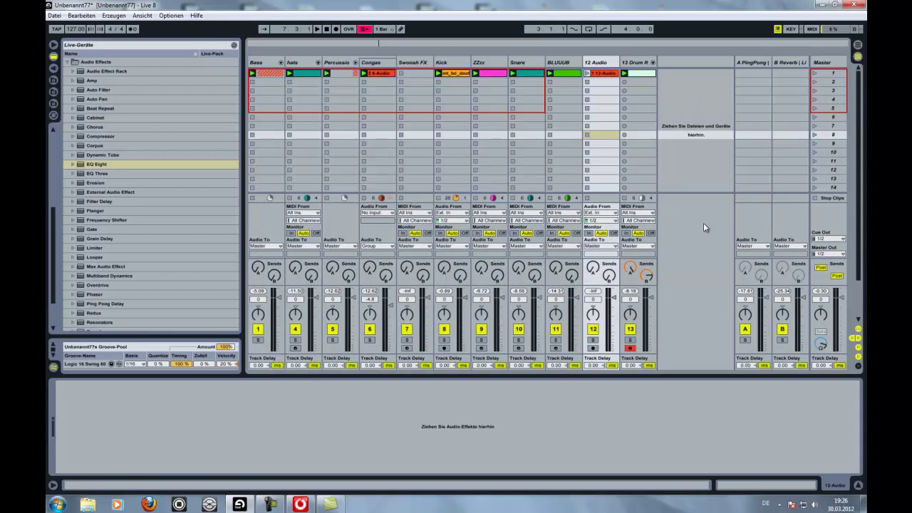
Step: Try a high-pass Auto Filter with Q 1.32 after the BLUUUB track's Compressor, and remove the filter again
{"action": "left_click", "coordinate": [558, 63]}
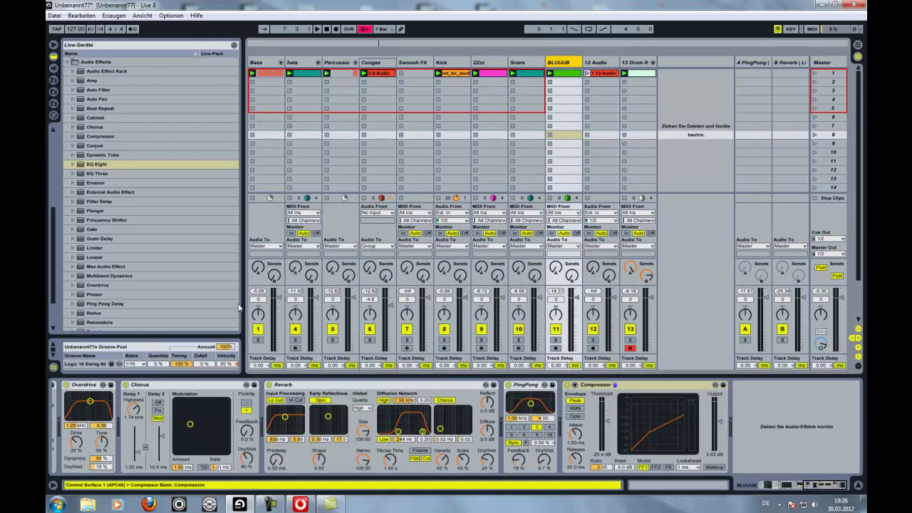
{"action": "mouse_move", "coordinate": [89, 90]}
{"action": "left_mouse_down"}
{"action": "mouse_move", "coordinate": [376, 187]}
{"action": "mouse_move", "coordinate": [777, 409]}
{"action": "left_mouse_up"}
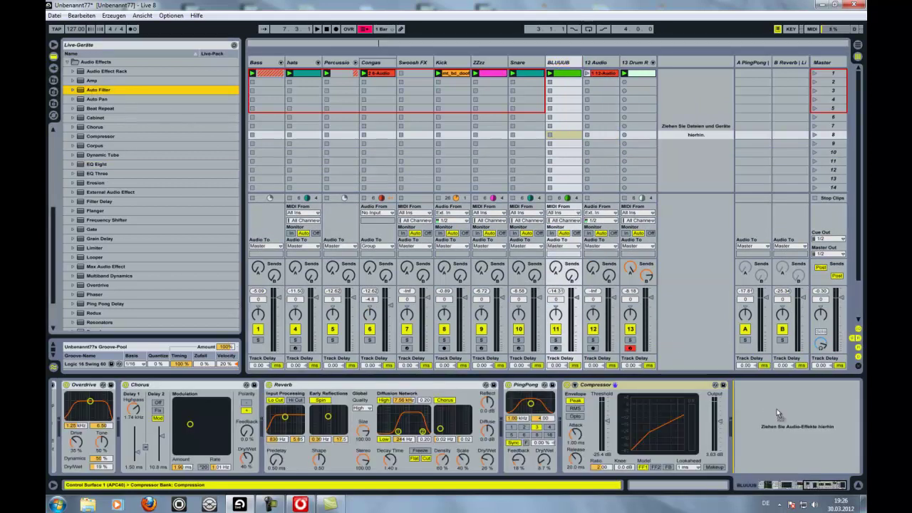
{"action": "left_click", "coordinate": [556, 340]}
{"action": "left_click", "coordinate": [805, 445]}
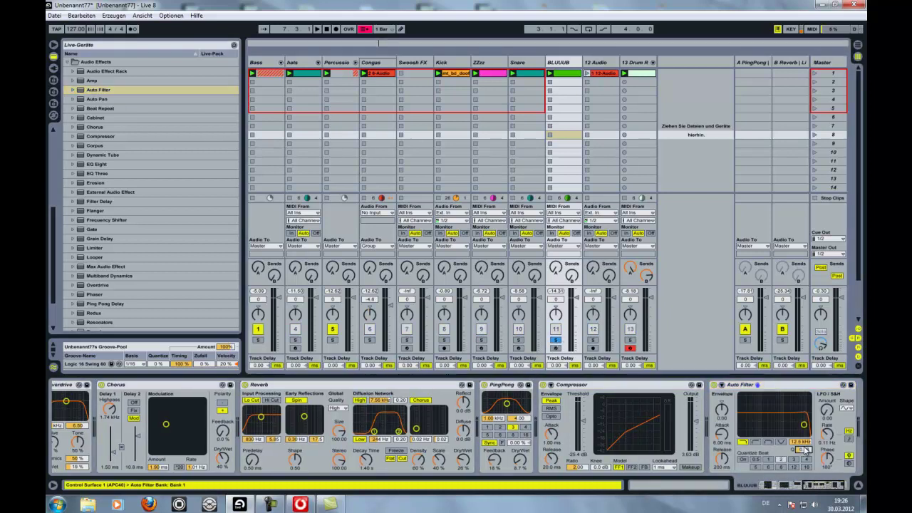
{"action": "left_click_drag", "start_coordinate": [805, 445], "coordinate": [794, 446]}
{"action": "left_click", "coordinate": [756, 442]}
{"action": "left_click", "coordinate": [556, 340]}
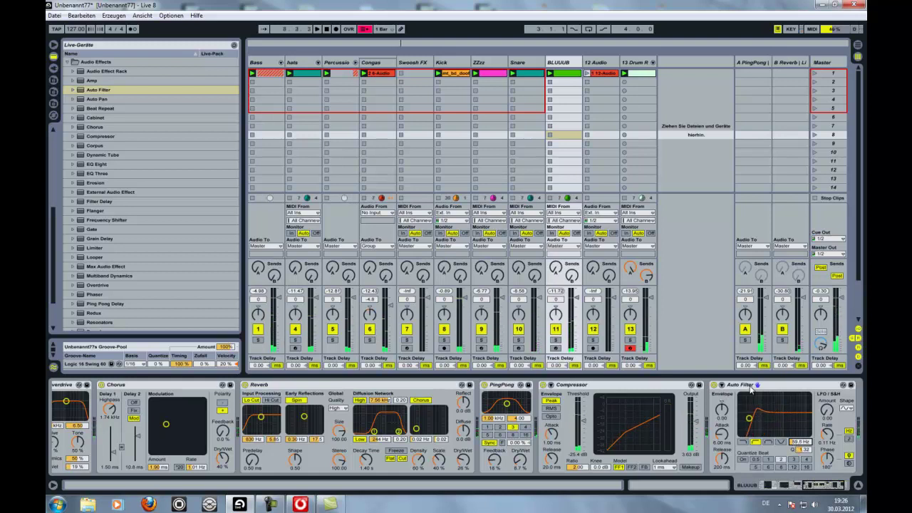
{"action": "right_click", "coordinate": [751, 386]}
{"action": "left_click", "coordinate": [777, 436]}
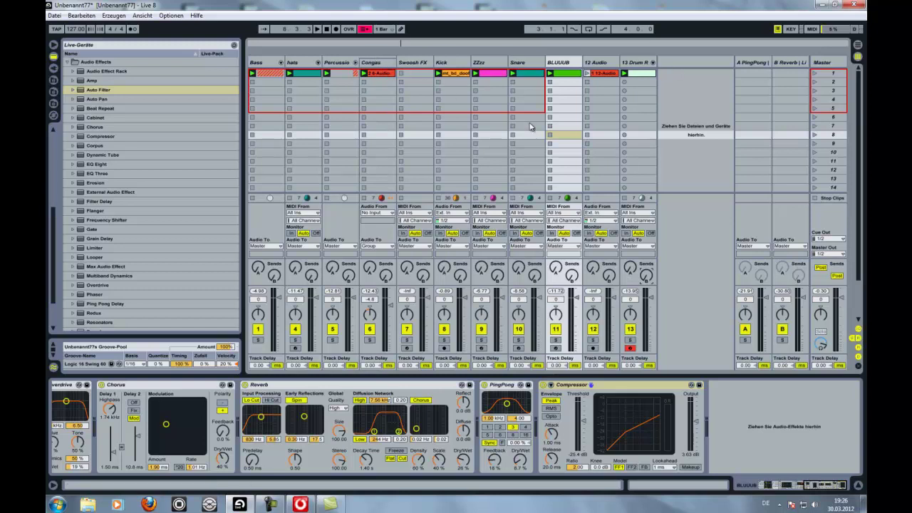
Step: Examine the Bass track's EQ Eight and the hats track's chain from Drum Rack through Saturator and Reverb to the final EQ Eight
{"action": "left_click", "coordinate": [268, 63]}
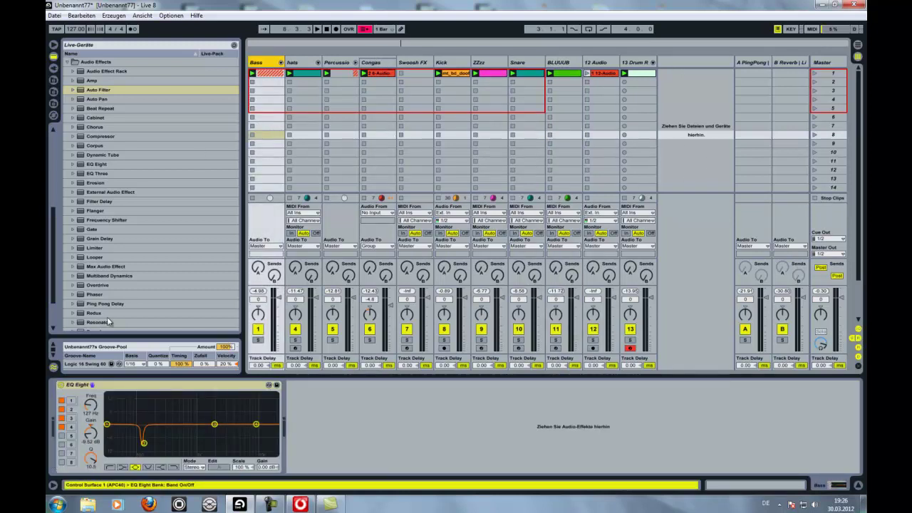
{"action": "left_click", "coordinate": [305, 62]}
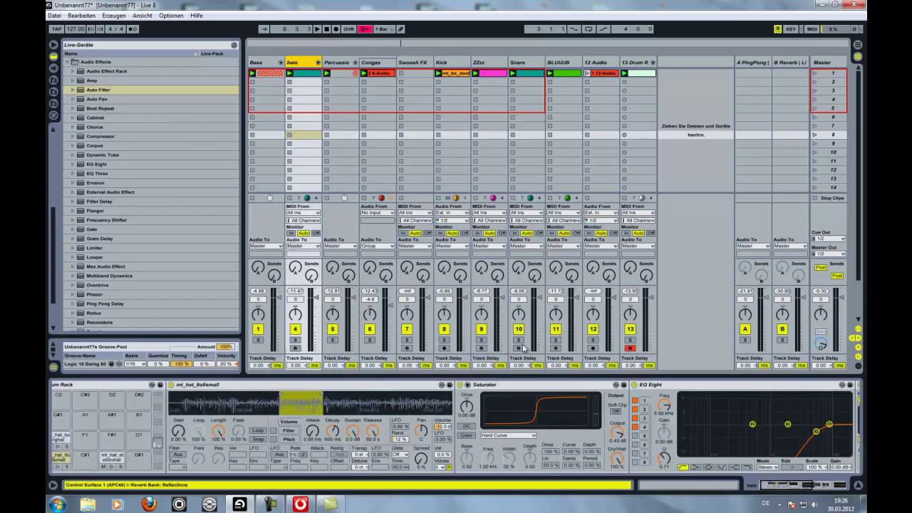
{"action": "mouse_move", "coordinate": [803, 492]}
{"action": "left_mouse_down"}
{"action": "mouse_move", "coordinate": [847, 492]}
{"action": "mouse_move", "coordinate": [802, 491]}
{"action": "left_mouse_up"}
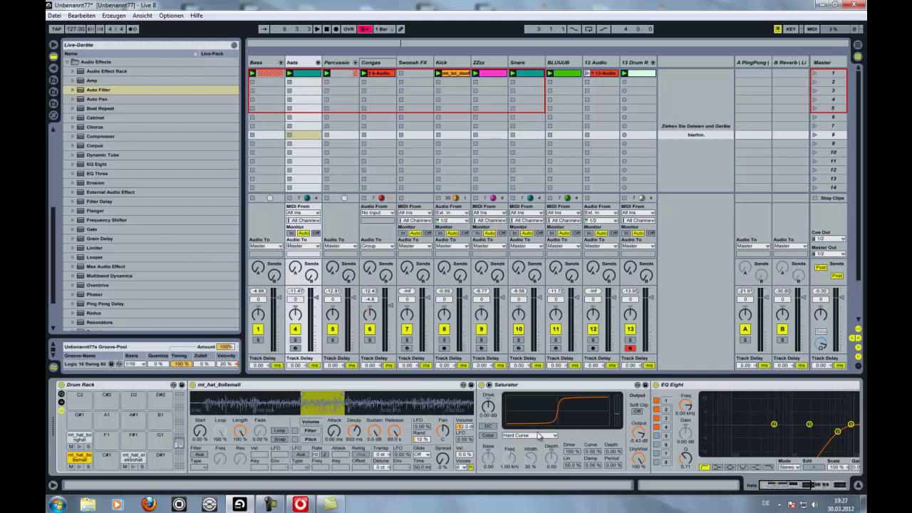
{"action": "left_click_drag", "start_coordinate": [779, 490], "coordinate": [826, 492]}
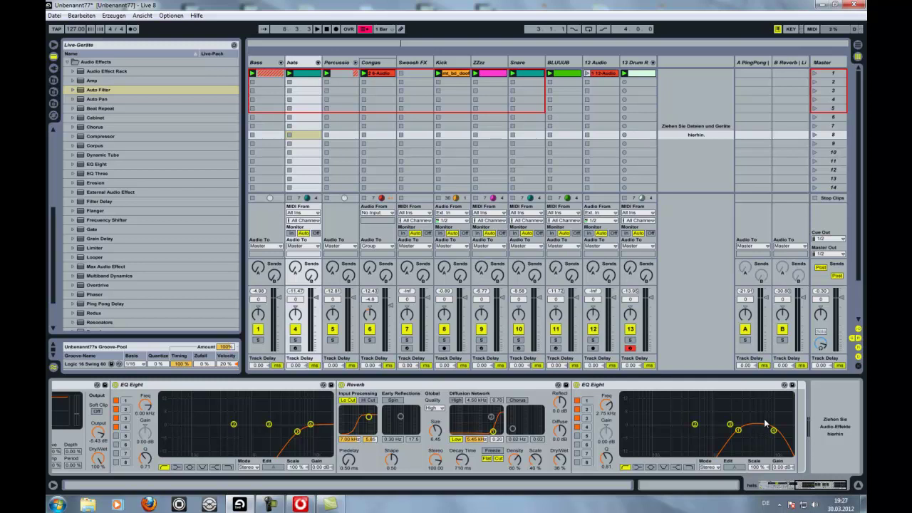
Step: Examine the BLUUUB track's effect chain from Overdrive and Chorus through Reverb and PingPong to the Compressor
{"action": "left_click", "coordinate": [578, 64]}
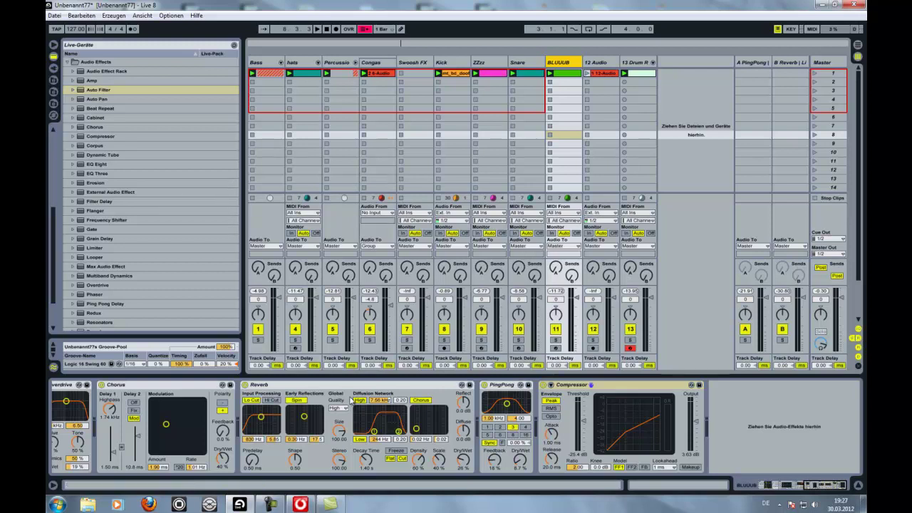
{"action": "left_click", "coordinate": [806, 488]}
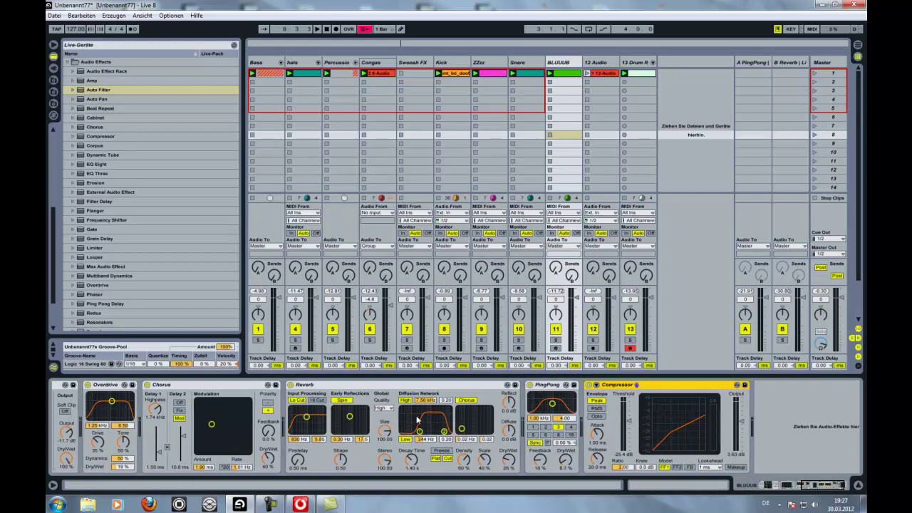
{"action": "left_click_drag", "start_coordinate": [818, 487], "coordinate": [838, 485]}
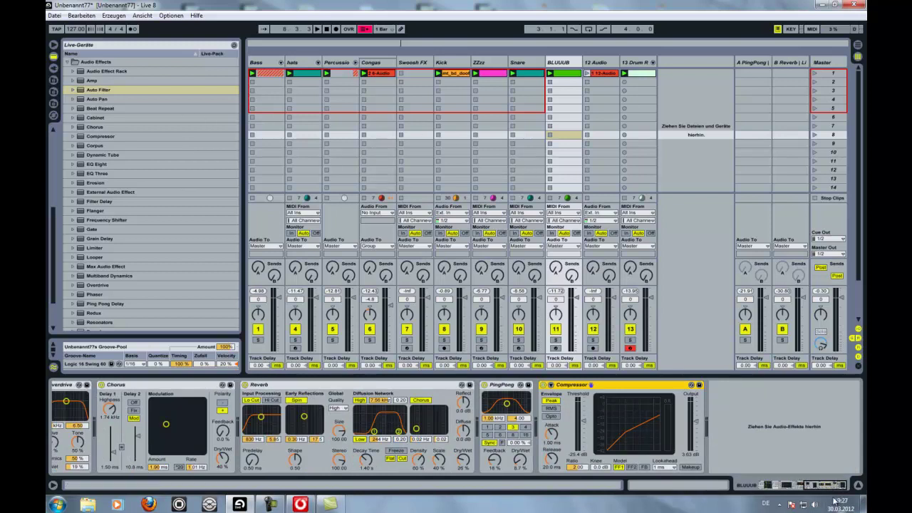
Step: Group the BLUUUB track's Operator into an Instrument Rack and show the rack's macro controls
{"action": "left_click", "coordinate": [760, 486]}
{"action": "left_click", "coordinate": [109, 390]}
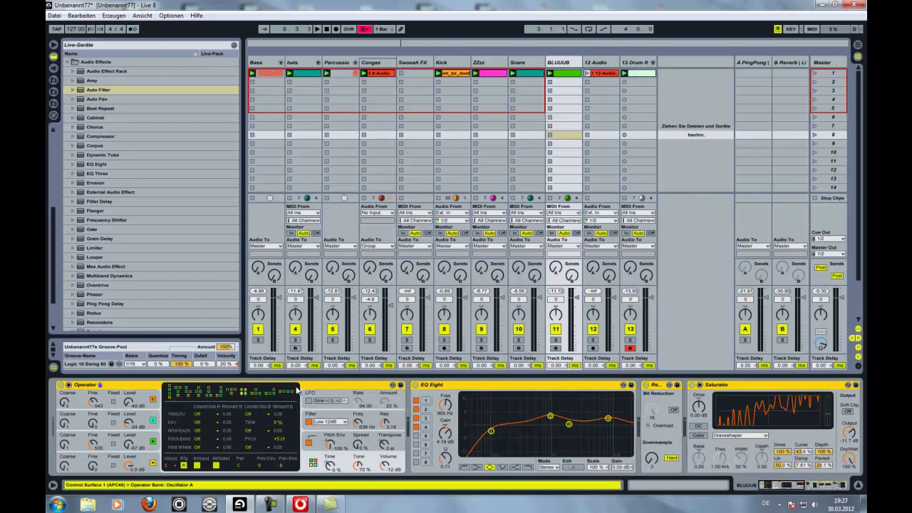
{"action": "right_click", "coordinate": [133, 387]}
{"action": "left_click", "coordinate": [154, 414]}
{"action": "left_click", "coordinate": [61, 394]}
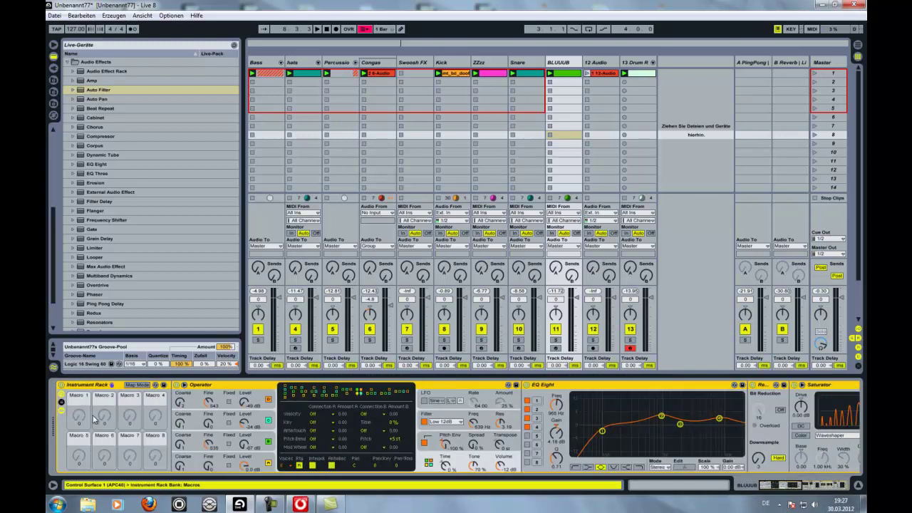
Step: Review the BLUUUB track's effects after the Instrument Rack, from EQ Eight to the final Compressor
{"action": "left_click_drag", "start_coordinate": [769, 482], "coordinate": [794, 486]}
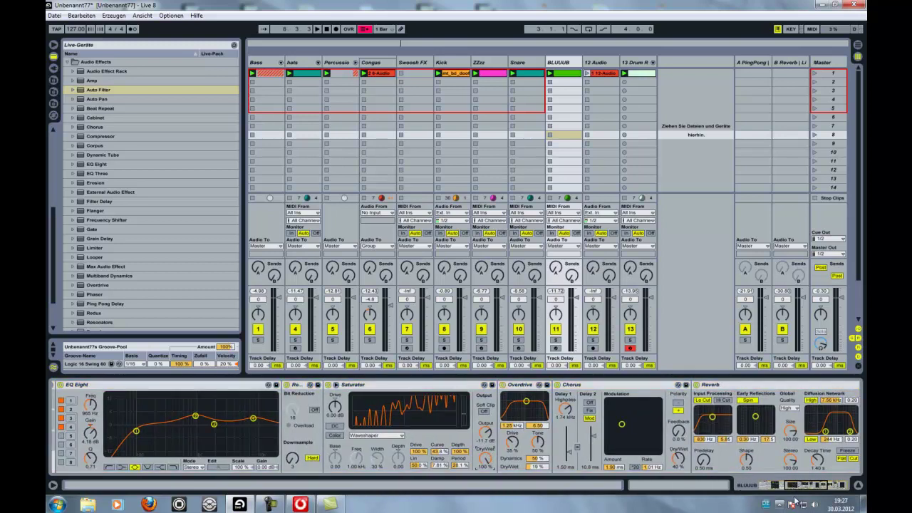
{"action": "left_click", "coordinate": [825, 489]}
{"action": "left_click", "coordinate": [825, 489]}
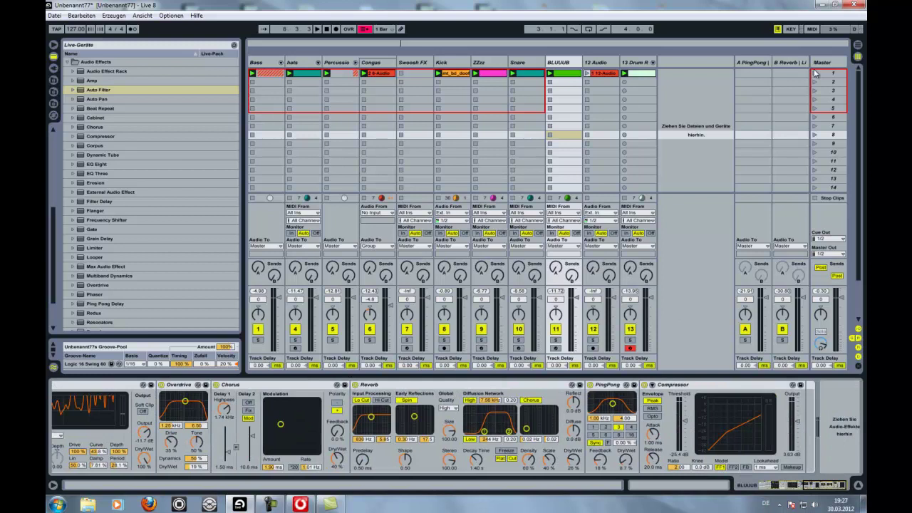
Step: Switch to the Arrangement view, unfold the hats track and examine its list of automatable devices
{"action": "left_click", "coordinate": [858, 45]}
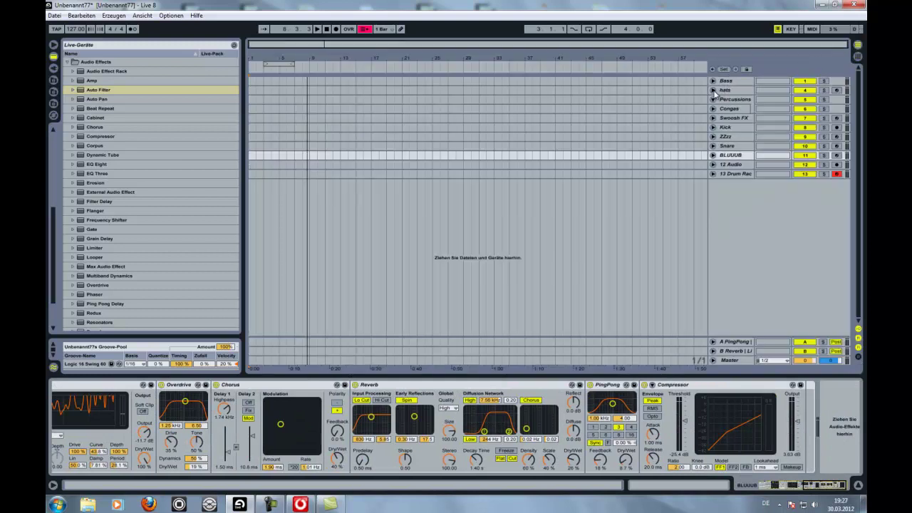
{"action": "left_click", "coordinate": [714, 90]}
{"action": "left_click", "coordinate": [748, 98]}
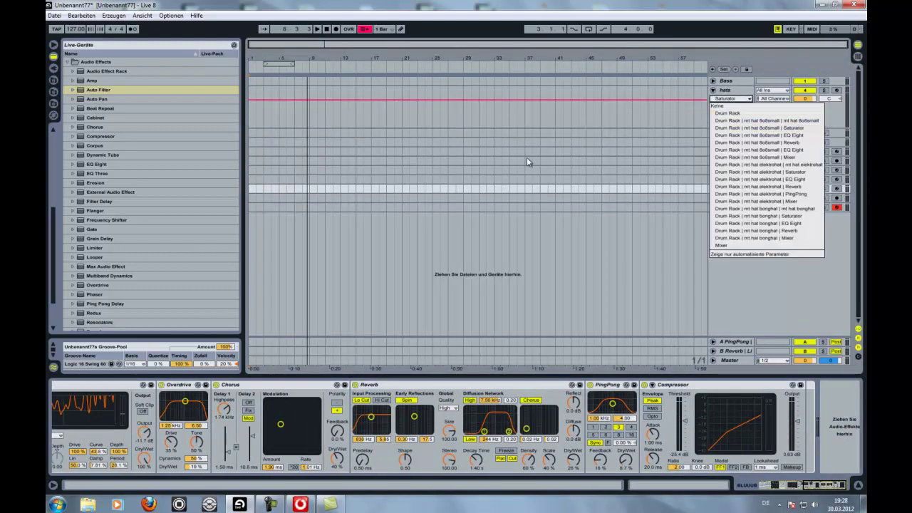
{"action": "left_click", "coordinate": [527, 158]}
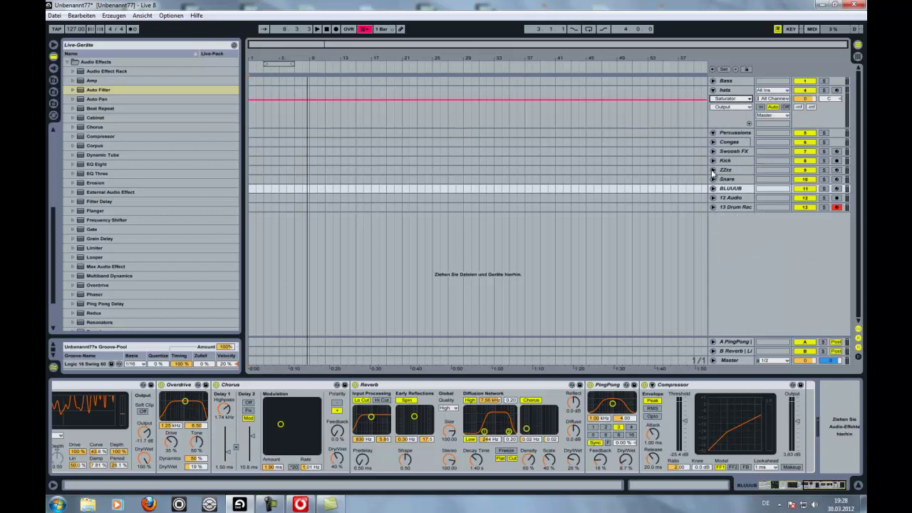
Step: Unfold the ZZzz track and give its Instrument Rack's Macro 1 a separate automation lane
{"action": "left_click", "coordinate": [714, 170]}
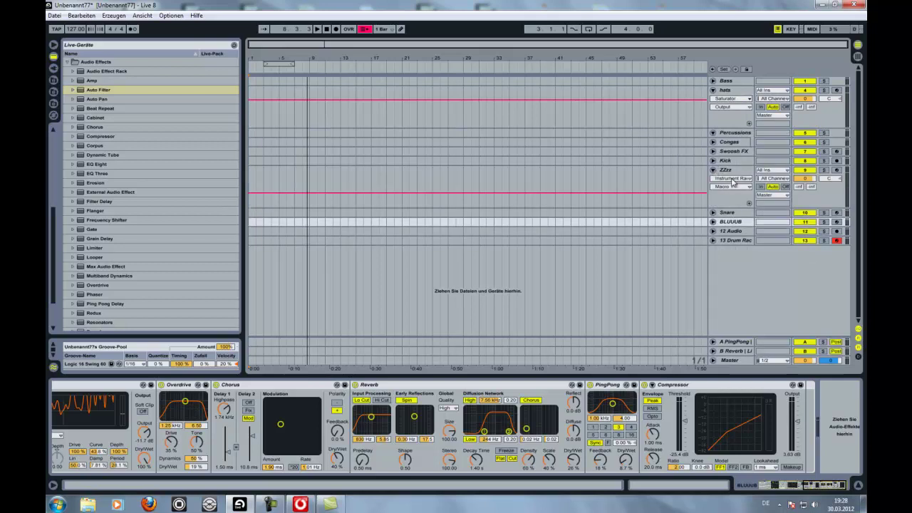
{"action": "left_click", "coordinate": [733, 189]}
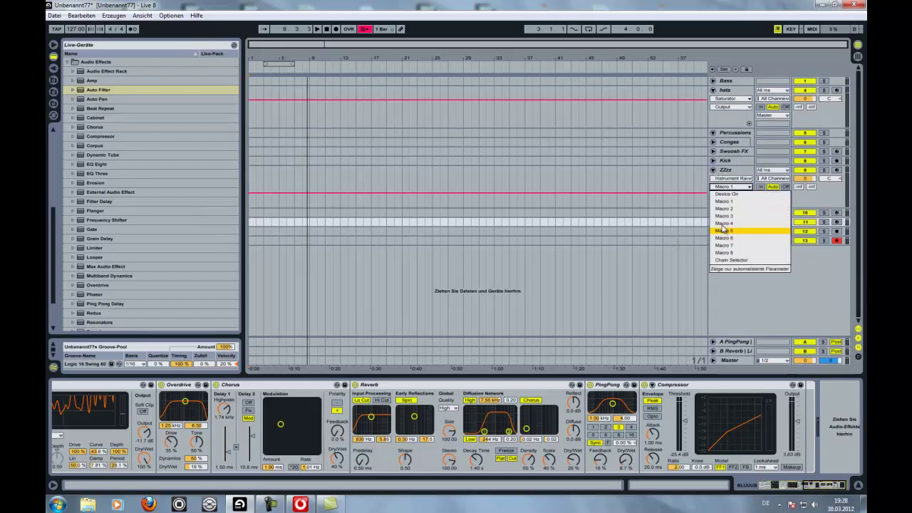
{"action": "left_click", "coordinate": [728, 190]}
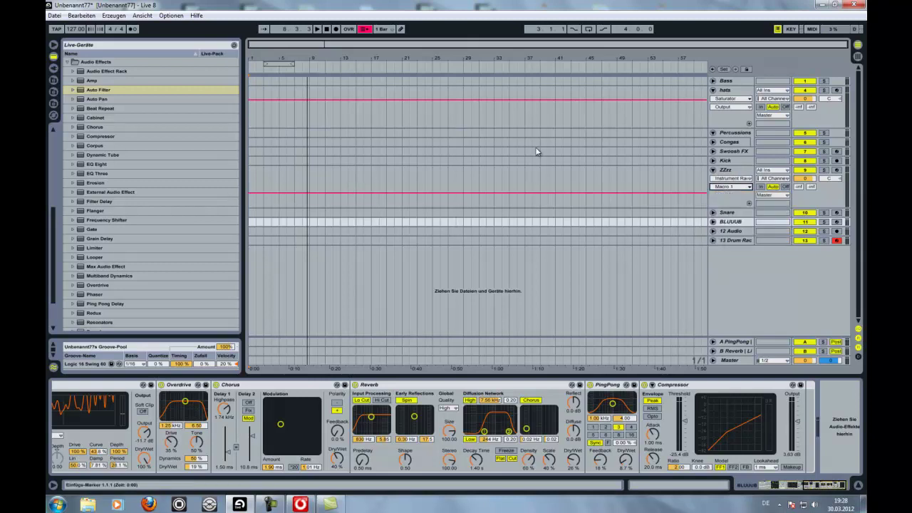
{"action": "left_click", "coordinate": [748, 203]}
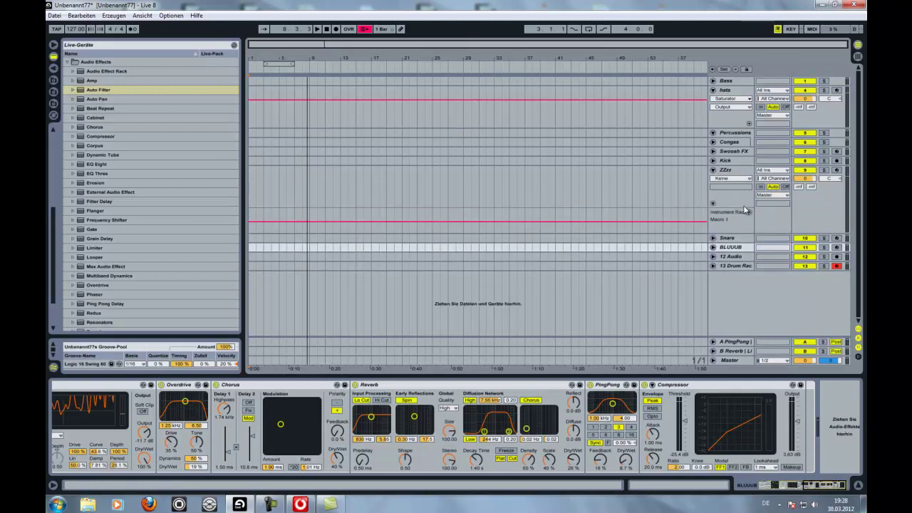
Step: Try the rack's Operator with LFO On and the rack's Mixer as the ZZzz track's automation target
{"action": "left_click", "coordinate": [732, 178]}
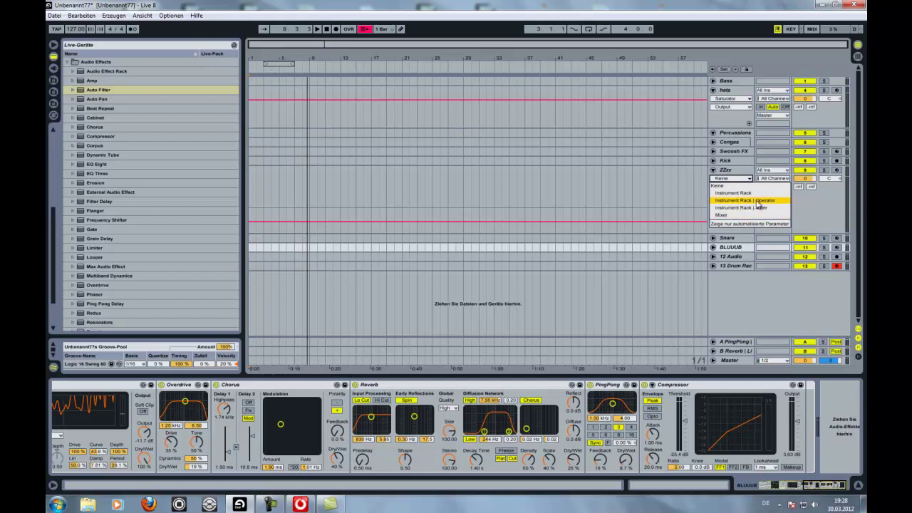
{"action": "left_click", "coordinate": [770, 201]}
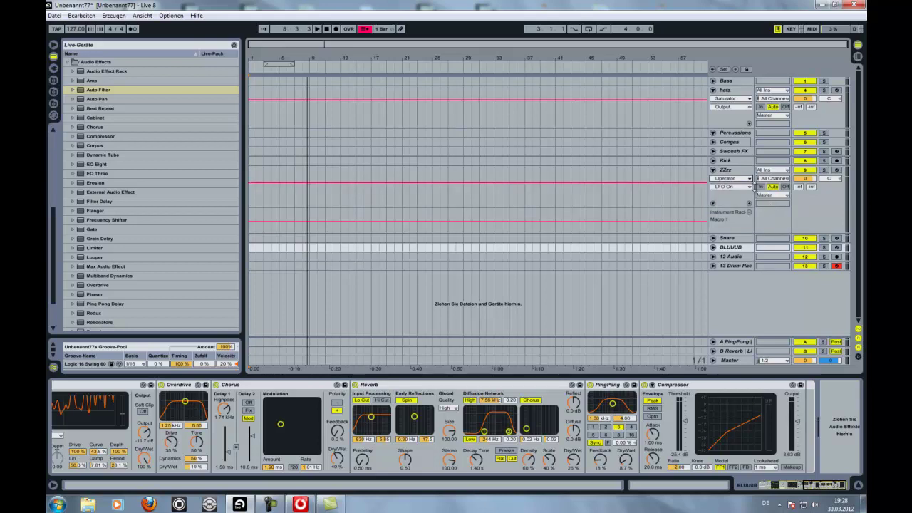
{"action": "left_click", "coordinate": [748, 187]}
{"action": "left_click", "coordinate": [748, 188]}
{"action": "left_click", "coordinate": [749, 178]}
{"action": "left_click", "coordinate": [742, 205]}
Step: Choose the Instrument Rack's Macro 2 for the ZZzz track's automation and give it a separate lane
{"action": "left_click", "coordinate": [744, 178]}
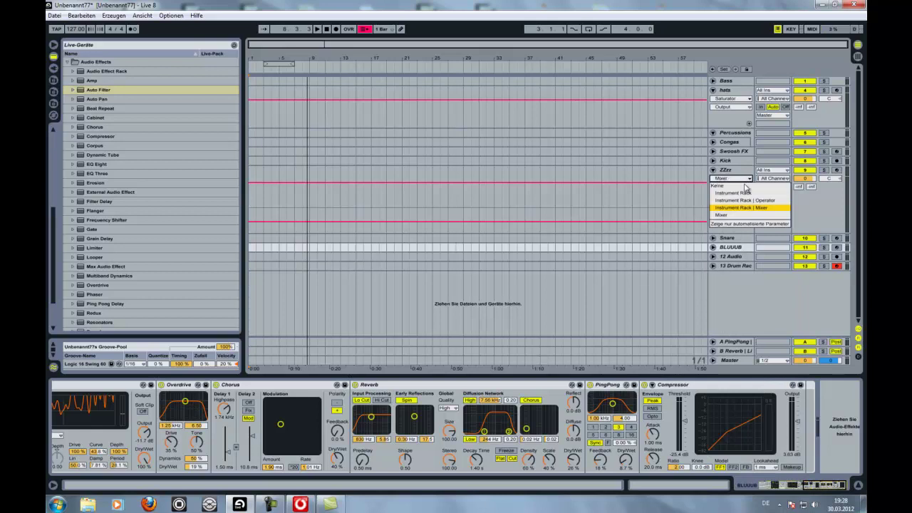
{"action": "left_click", "coordinate": [742, 191]}
{"action": "left_click", "coordinate": [744, 187]}
{"action": "left_click", "coordinate": [733, 208]}
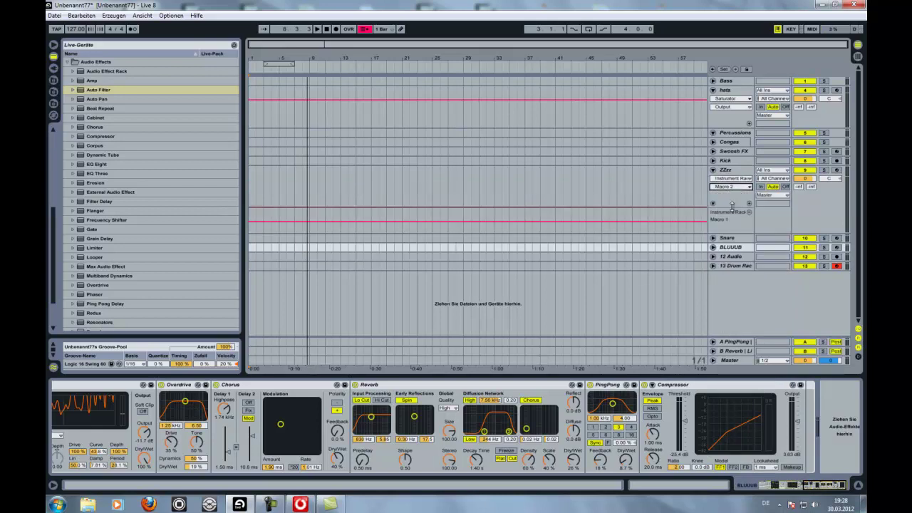
{"action": "left_click", "coordinate": [750, 204]}
Step: Add a separate automation lane for the Instrument Rack's Macro 3 on the ZZzz track
{"action": "left_click", "coordinate": [749, 178]}
{"action": "left_click", "coordinate": [742, 192]}
{"action": "left_click", "coordinate": [744, 187]}
{"action": "left_click", "coordinate": [737, 216]}
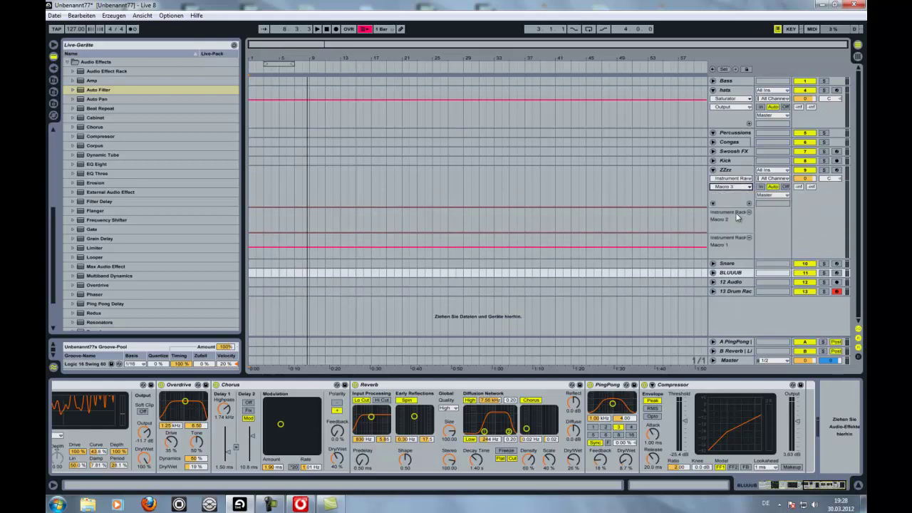
{"action": "left_click", "coordinate": [750, 204]}
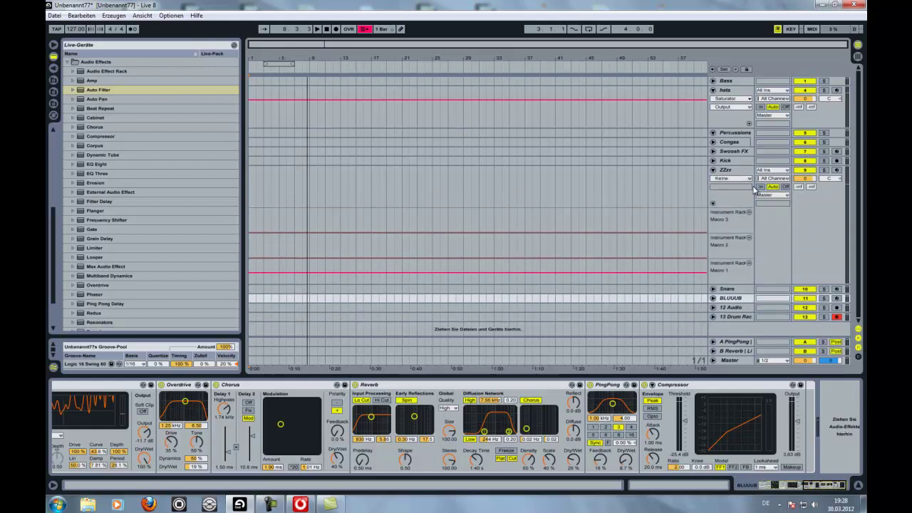
Step: Add a separate automation lane for the Instrument Rack's Macro 4 on the ZZzz track
{"action": "left_click", "coordinate": [755, 185]}
{"action": "left_click", "coordinate": [748, 178]}
{"action": "left_click", "coordinate": [747, 194]}
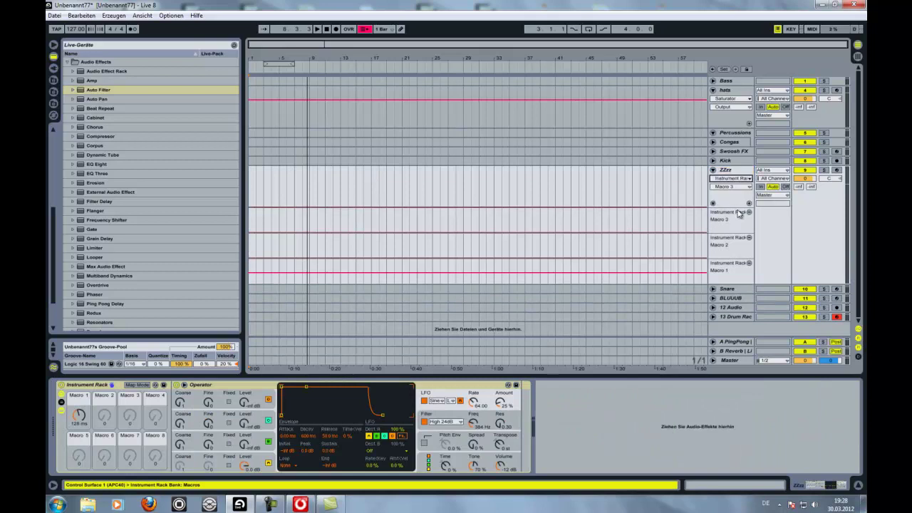
{"action": "left_click", "coordinate": [749, 187]}
{"action": "left_click", "coordinate": [734, 223]}
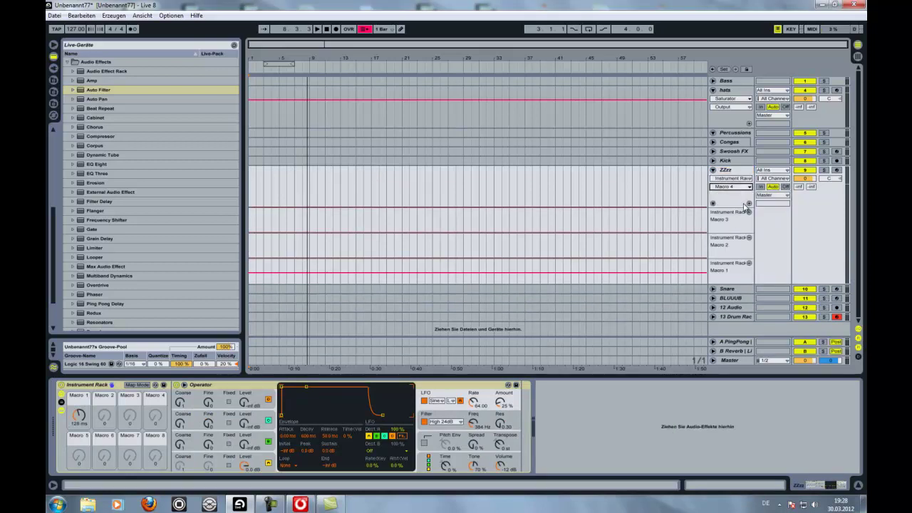
{"action": "left_click", "coordinate": [748, 206]}
Step: Show the Instrument Rack's Macro 5 automation in the ZZzz track's main lane
{"action": "left_click", "coordinate": [746, 179]}
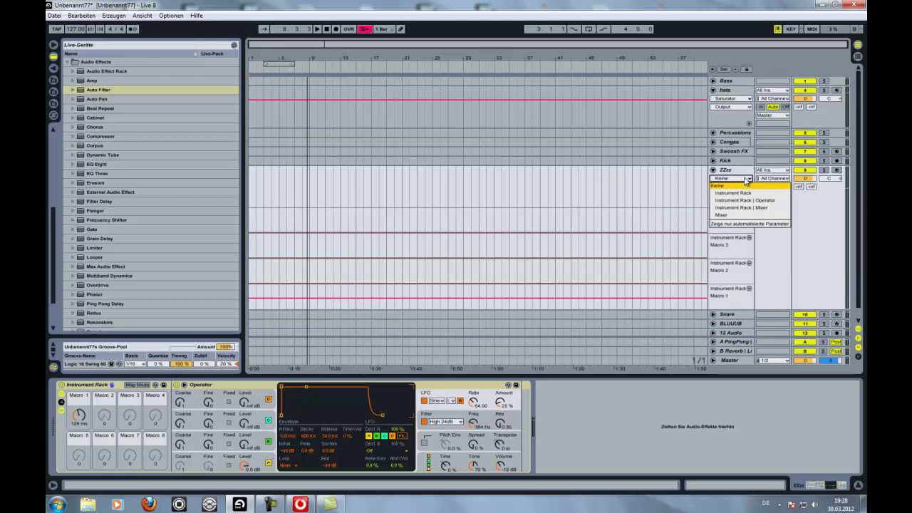
{"action": "left_click", "coordinate": [743, 189]}
{"action": "left_click", "coordinate": [747, 180]}
{"action": "left_click", "coordinate": [744, 192]}
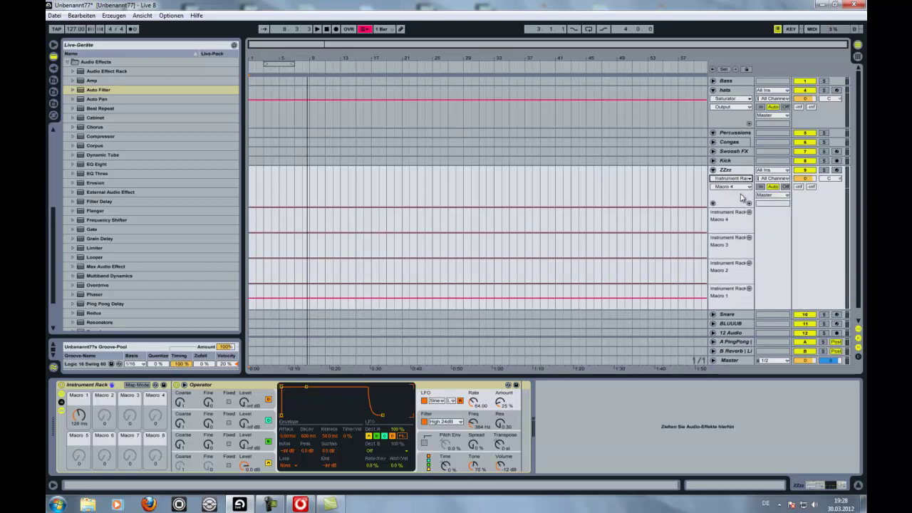
{"action": "left_click", "coordinate": [741, 187]}
{"action": "left_click", "coordinate": [731, 231]}
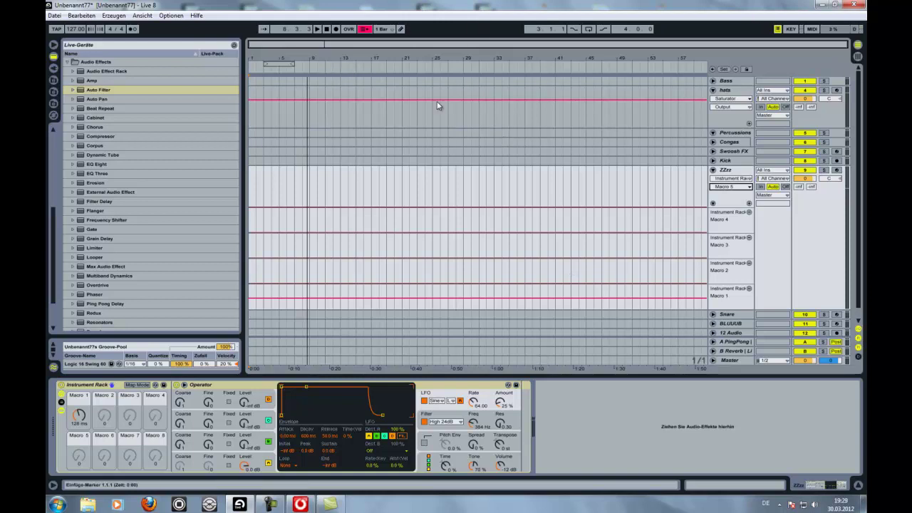
Step: Return to the Session view, show the 12 Audio track's devices and select scene 4
{"action": "key", "text": "Tab"}
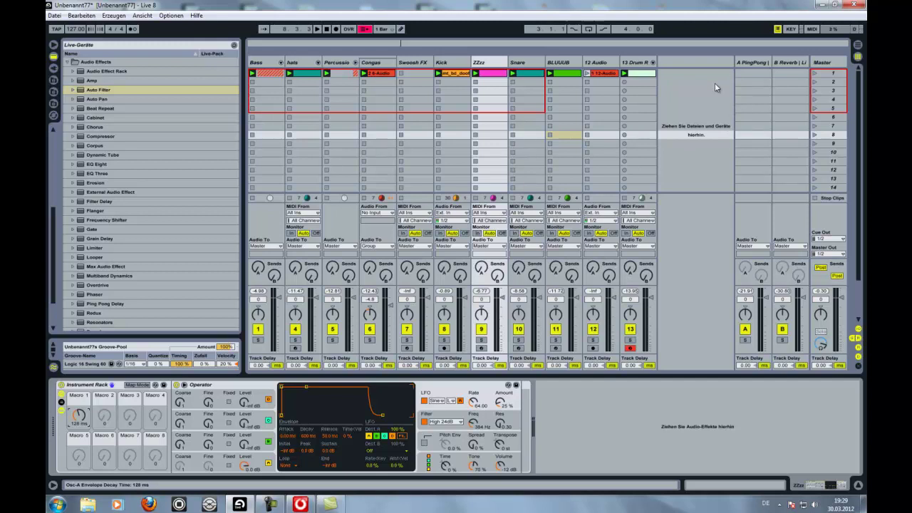
{"action": "left_click", "coordinate": [610, 63]}
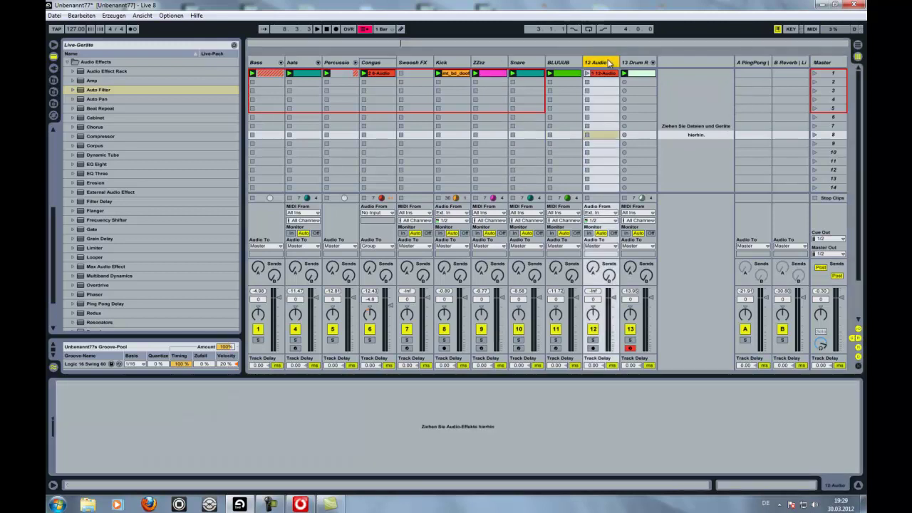
{"action": "left_click", "coordinate": [672, 100]}
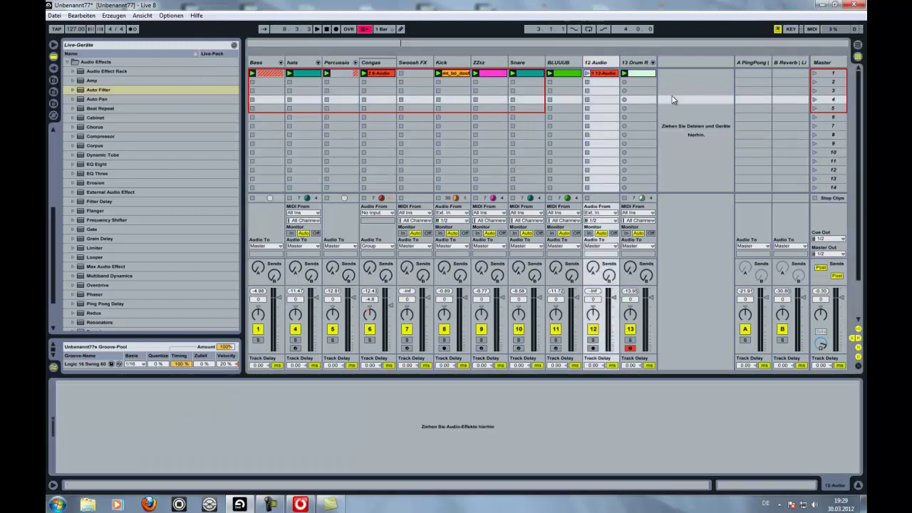